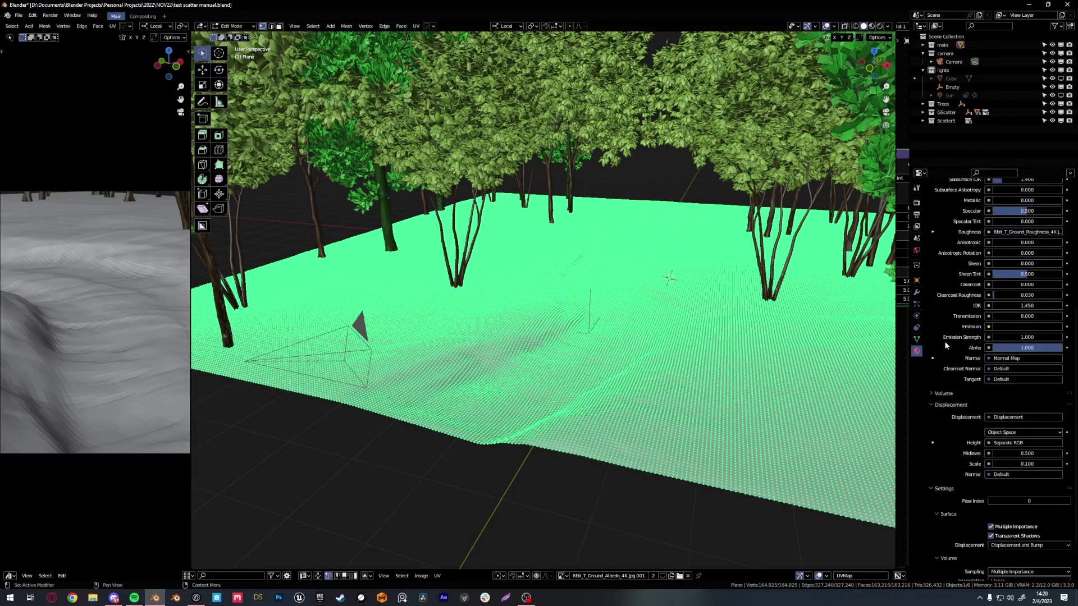
Return the ground plane to Object Mode and apply Shade Smooth to it.
{"action": "middle_click_drag", "start_coordinate": [555, 351], "coordinate": [846, 316]}
{"action": "key", "text": "Tab"}
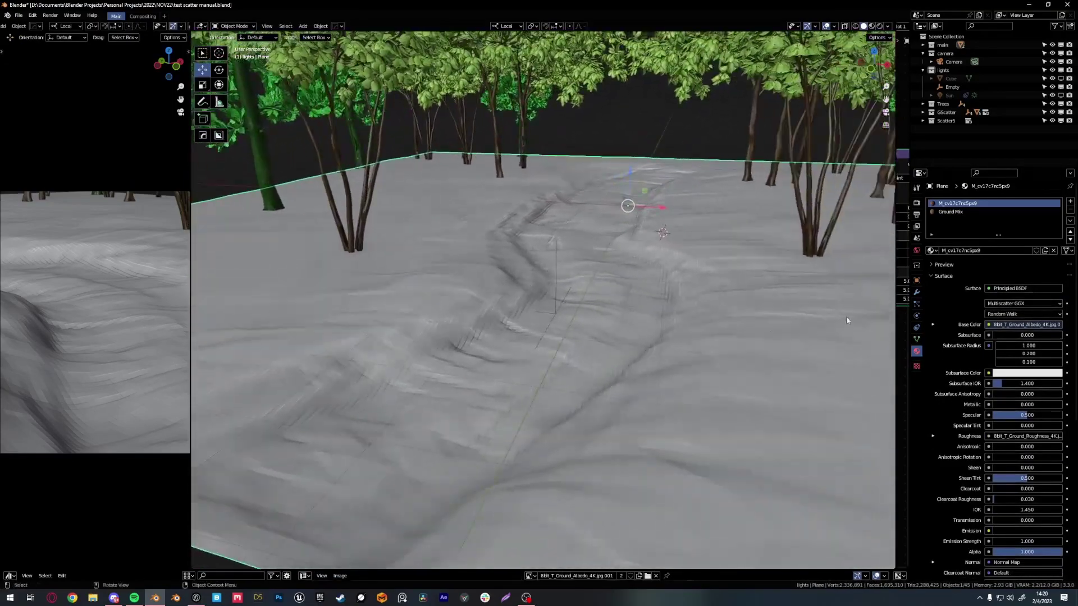
{"action": "middle_click_drag", "start_coordinate": [549, 368], "coordinate": [484, 294]}
{"action": "right_click", "coordinate": [471, 271]}
{"action": "left_click", "coordinate": [423, 256]}
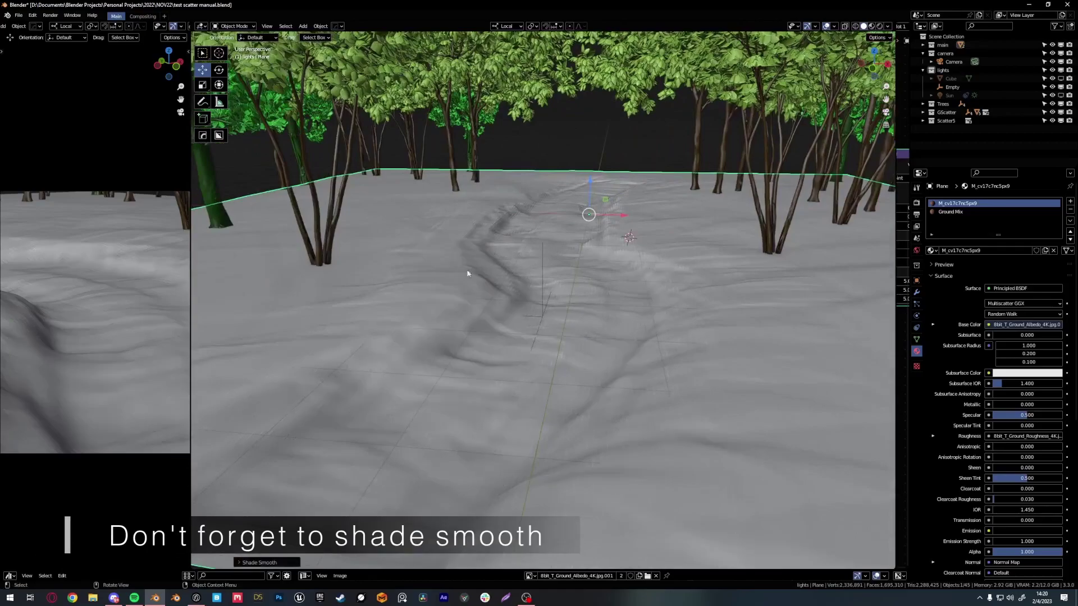
Enlarge the rendered camera view and set the ground material's surface displacement method to Displacement and Bump.
{"action": "middle_click_drag", "start_coordinate": [615, 352], "coordinate": [643, 352]}
{"action": "left_click_drag", "start_coordinate": [191, 59], "coordinate": [636, 58]}
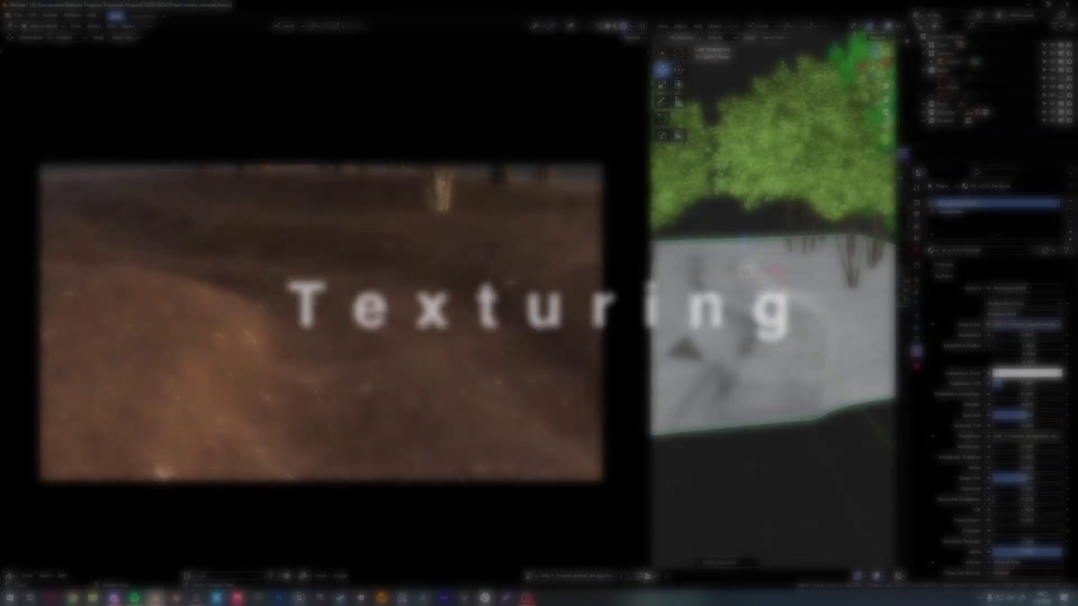
{"action": "scroll", "coordinate": [946, 421], "scroll_direction": "down", "scroll_amount": 10}
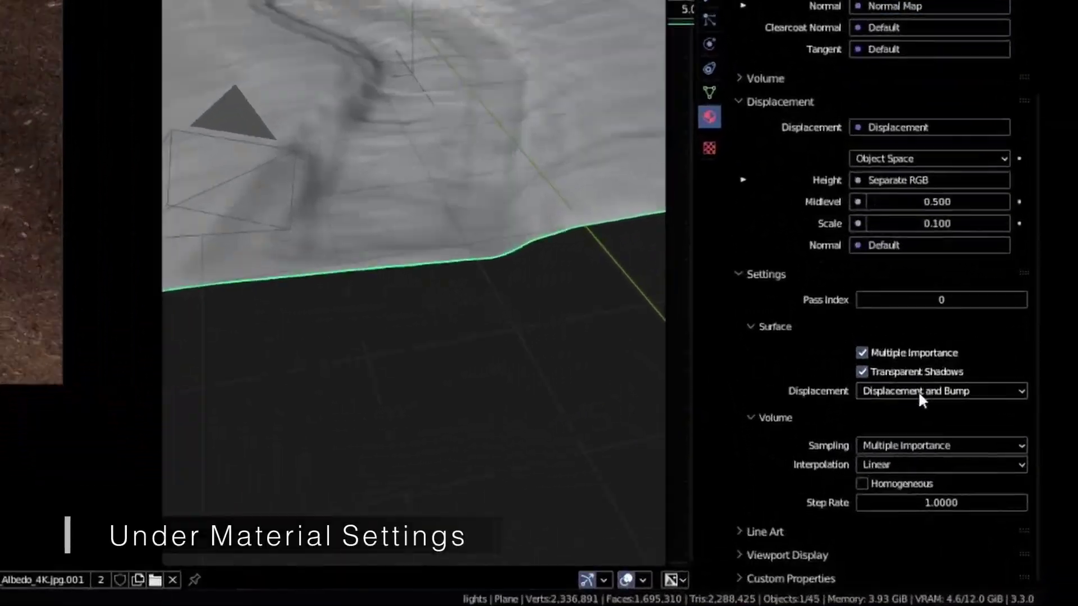
{"action": "left_click", "coordinate": [1018, 531]}
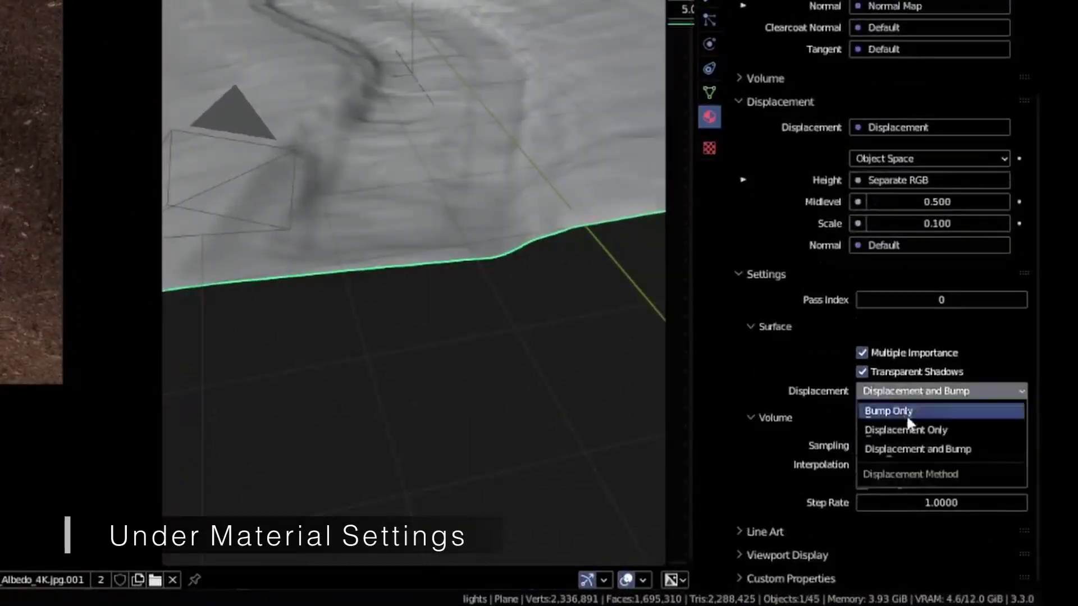
{"action": "left_click", "coordinate": [922, 450]}
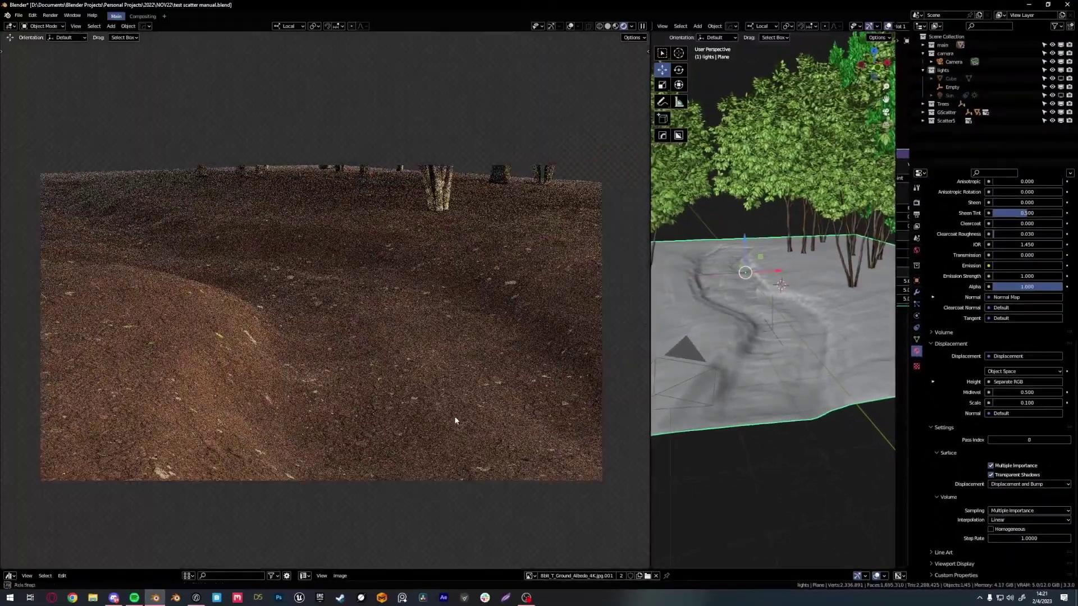
{"action": "scroll", "coordinate": [455, 421], "scroll_direction": "up", "scroll_amount": 8}
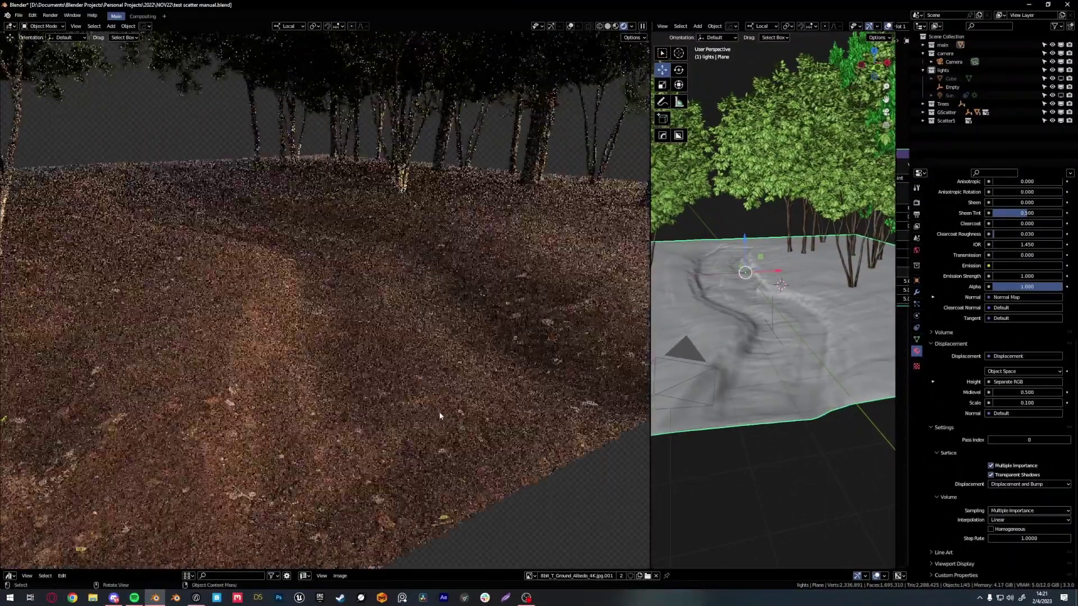
{"action": "scroll", "coordinate": [345, 386], "scroll_direction": "down", "scroll_amount": 6}
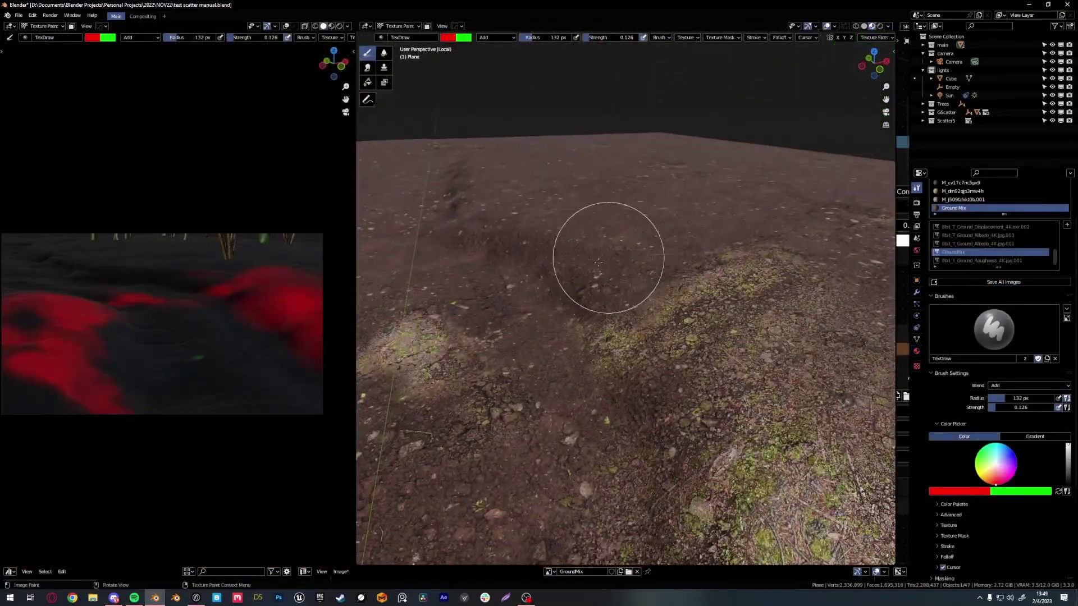
Swap the TexDraw brush to green and paint patches of it along the dirt path on the GroundMix mask.
{"action": "middle_click_drag", "start_coordinate": [598, 262], "coordinate": [696, 315]}
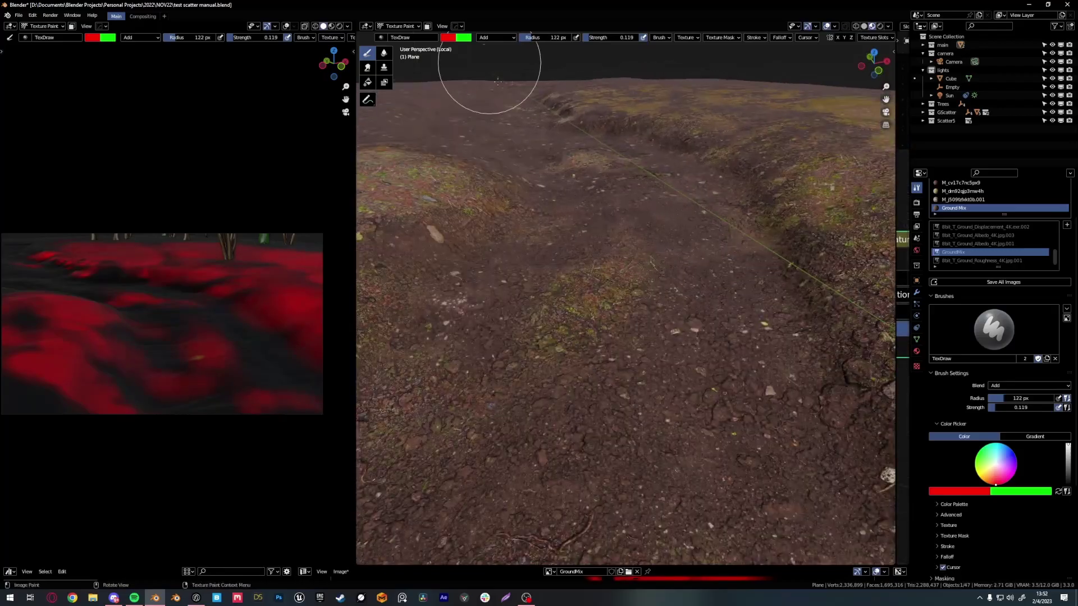
{"action": "key", "text": "x"}
{"action": "middle_click_drag", "start_coordinate": [489, 80], "coordinate": [599, 285]}
{"action": "mouse_move", "coordinate": [697, 279]}
{"action": "middle_mouse_down"}
{"action": "mouse_move", "coordinate": [572, 293]}
{"action": "mouse_move", "coordinate": [517, 193]}
{"action": "mouse_move", "coordinate": [654, 267]}
{"action": "mouse_move", "coordinate": [631, 229]}
{"action": "mouse_move", "coordinate": [666, 253]}
{"action": "mouse_move", "coordinate": [643, 229]}
{"action": "mouse_move", "coordinate": [741, 297]}
{"action": "middle_mouse_up"}
{"action": "left_click", "coordinate": [631, 228]}
{"action": "left_click", "coordinate": [666, 252]}
{"action": "left_click", "coordinate": [741, 297]}
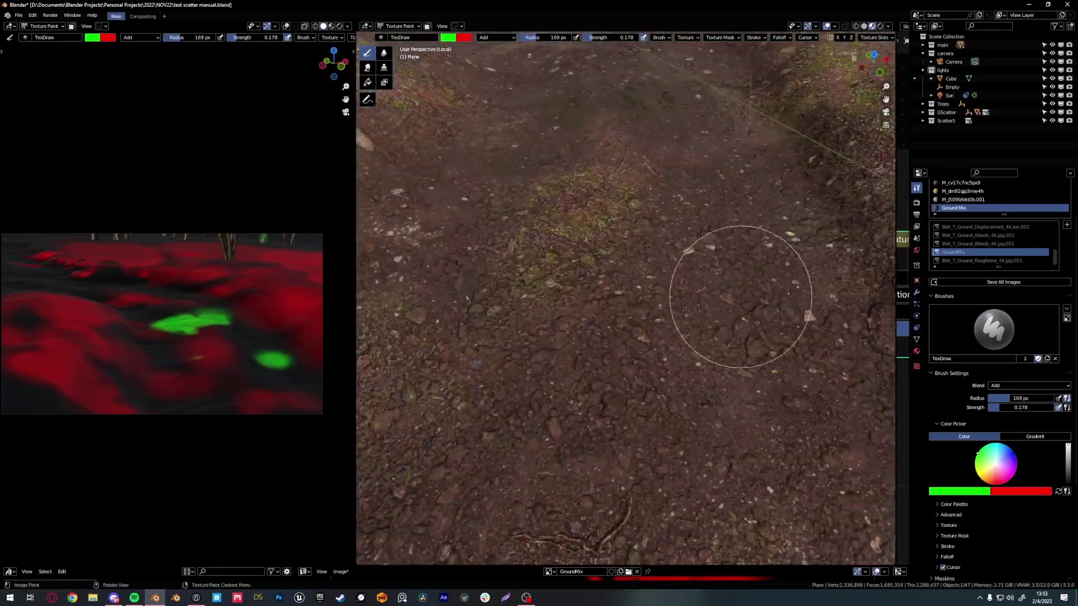
{"action": "left_click", "coordinate": [608, 358]}
{"action": "middle_click_drag", "start_coordinate": [608, 358], "coordinate": [695, 267]}
{"action": "mouse_move", "coordinate": [744, 352]}
{"action": "middle_mouse_down"}
{"action": "mouse_move", "coordinate": [649, 337]}
{"action": "mouse_move", "coordinate": [654, 308]}
{"action": "middle_mouse_up"}
{"action": "mouse_move", "coordinate": [656, 195]}
{"action": "middle_mouse_down"}
{"action": "mouse_move", "coordinate": [590, 368]}
{"action": "mouse_move", "coordinate": [590, 267]}
{"action": "mouse_move", "coordinate": [527, 219]}
{"action": "mouse_move", "coordinate": [578, 364]}
{"action": "mouse_move", "coordinate": [469, 313]}
{"action": "middle_mouse_up"}
{"action": "left_click", "coordinate": [590, 368]}
{"action": "left_click", "coordinate": [589, 267]}
{"action": "left_click", "coordinate": [578, 363]}
{"action": "middle_click_drag", "start_coordinate": [533, 402], "coordinate": [644, 256]}
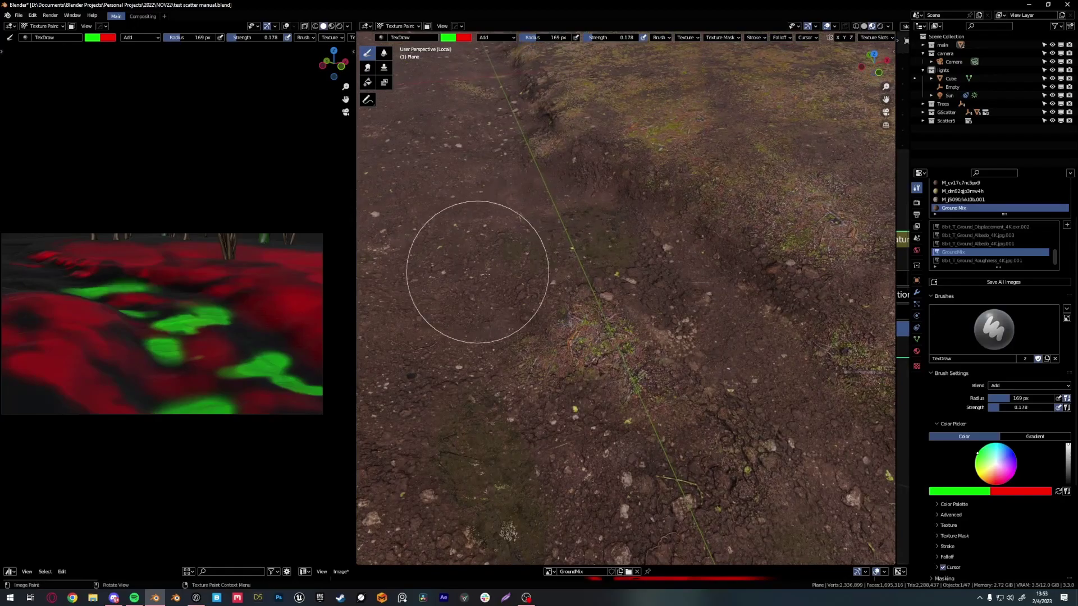
Reduce the brush radius to 91 px and paint smaller green patches along the path's edges and grassy spots.
{"action": "middle_click_drag", "start_coordinate": [485, 274], "coordinate": [512, 243]}
{"action": "key", "text": "bracketleft"}
{"action": "key", "text": "bracketleft"}
{"action": "key", "text": "bracketleft"}
{"action": "key", "text": "bracketleft"}
{"action": "key", "text": "bracketleft"}
{"action": "key", "text": "bracketleft"}
{"action": "mouse_move", "coordinate": [747, 229]}
{"action": "middle_mouse_down"}
{"action": "mouse_move", "coordinate": [710, 270]}
{"action": "mouse_move", "coordinate": [666, 292]}
{"action": "middle_mouse_up"}
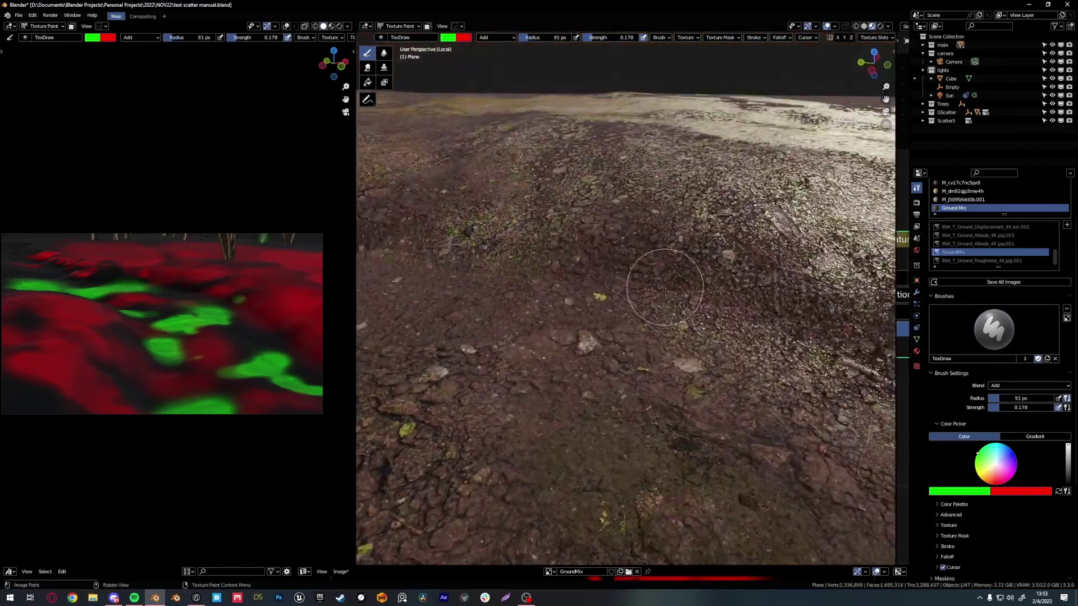
{"action": "mouse_move", "coordinate": [612, 335]}
{"action": "middle_mouse_down"}
{"action": "mouse_move", "coordinate": [638, 277]}
{"action": "mouse_move", "coordinate": [500, 304]}
{"action": "middle_mouse_up"}
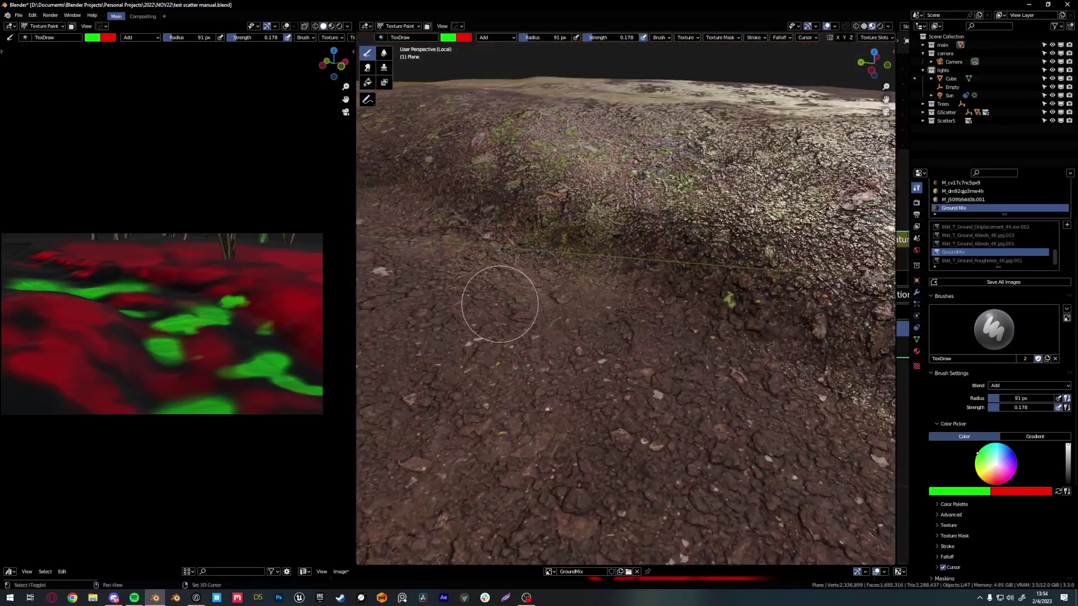
{"action": "middle_click_drag", "start_coordinate": [691, 342], "coordinate": [620, 342]}
{"action": "mouse_move", "coordinate": [624, 431]}
{"action": "middle_mouse_down"}
{"action": "mouse_move", "coordinate": [591, 291]}
{"action": "mouse_move", "coordinate": [524, 270]}
{"action": "mouse_move", "coordinate": [681, 303]}
{"action": "middle_mouse_up"}
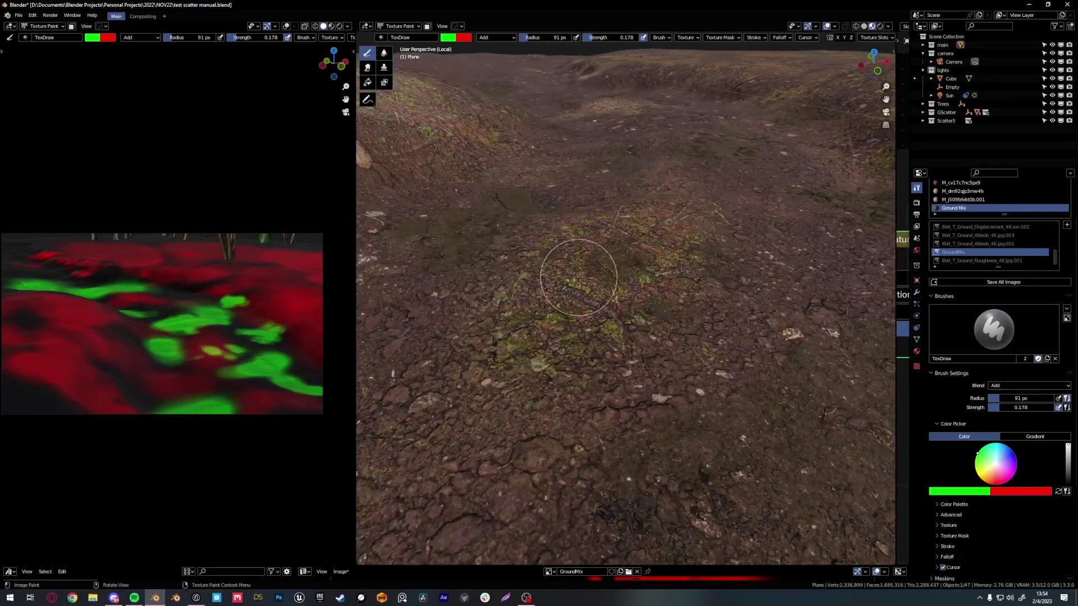
Change the red brush colour to blue, make it the active colour and paint blue patches on the path with a 123 px radius.
{"action": "middle_click_drag", "start_coordinate": [579, 278], "coordinate": [505, 168]}
{"action": "left_click", "coordinate": [464, 37]}
{"action": "left_click_drag", "start_coordinate": [477, 84], "coordinate": [483, 129]}
{"action": "middle_click_drag", "start_coordinate": [646, 252], "coordinate": [713, 297]}
{"action": "key", "text": "x"}
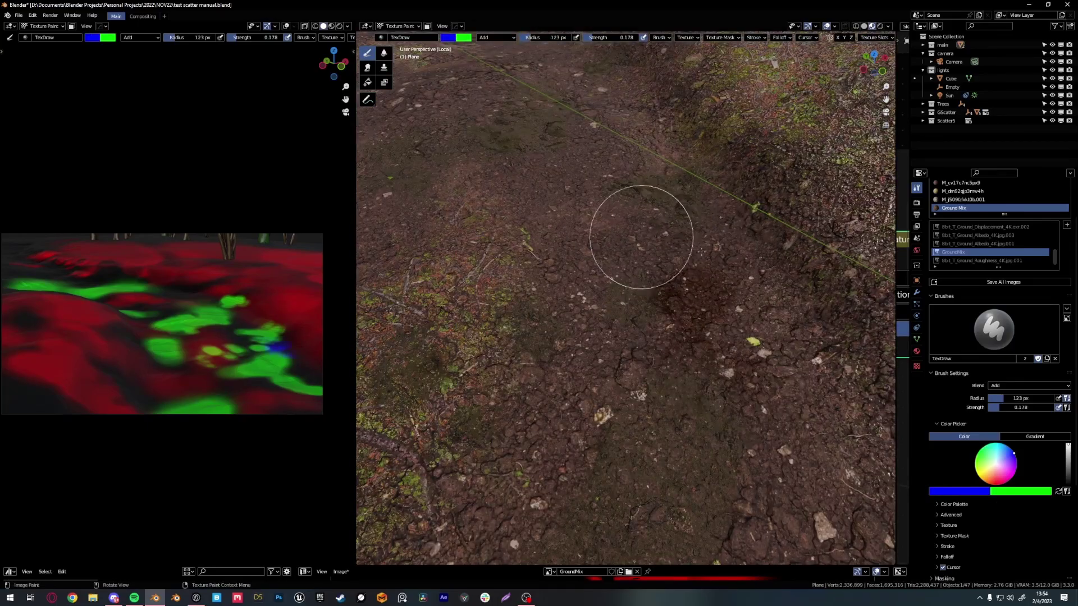
{"action": "middle_click_drag", "start_coordinate": [641, 237], "coordinate": [539, 277]}
Insert a Hue Saturation Value node on the colour link into the Ground Mix material's Diffuse BSDF.
{"action": "left_click_drag", "start_coordinate": [896, 258], "coordinate": [545, 191]}
{"action": "scroll", "coordinate": [786, 308], "scroll_direction": "down", "scroll_amount": 5}
{"action": "key", "text": "shift+a"}
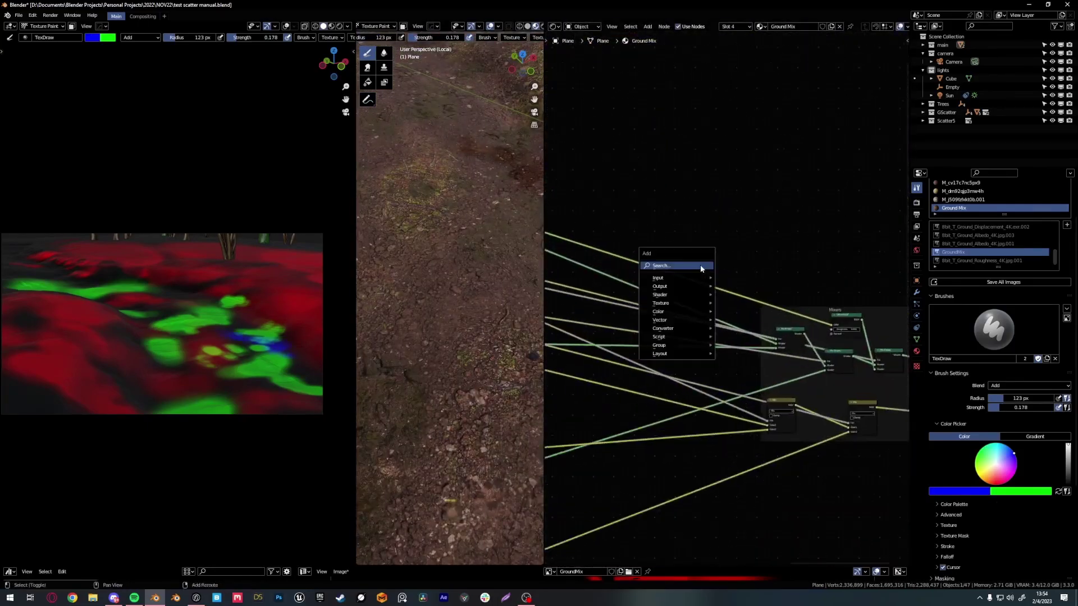
{"action": "type", "text": "hue"}
{"action": "key", "text": "Return"}
{"action": "left_click", "coordinate": [714, 275]}
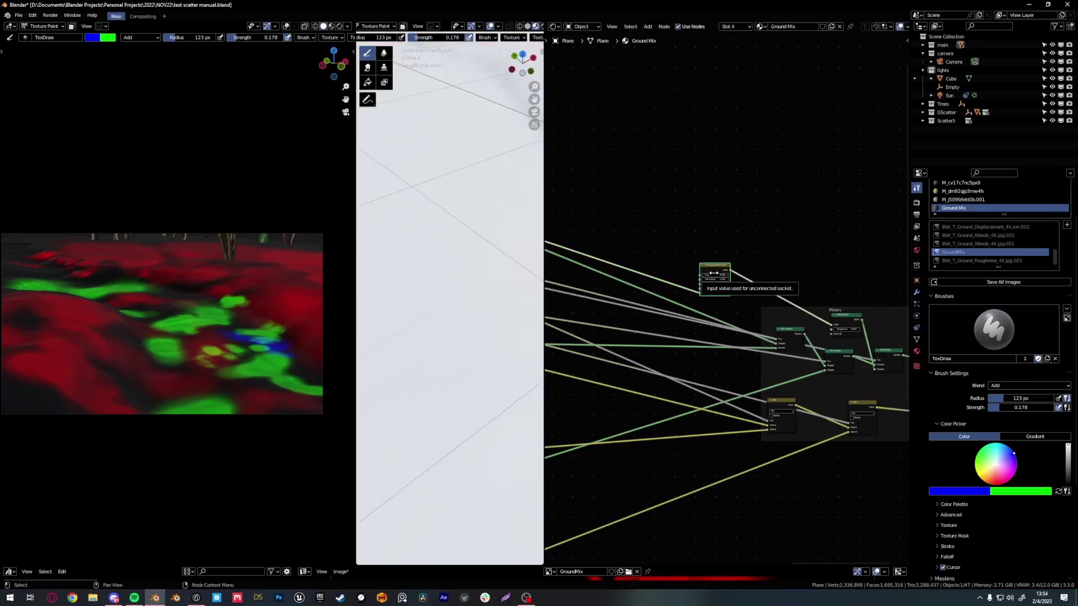
{"action": "scroll", "coordinate": [713, 273], "scroll_direction": "up", "scroll_amount": 5}
{"action": "left_click_drag", "start_coordinate": [543, 281], "coordinate": [895, 280]}
Paint more blue patches along the path and raise the Hue Saturation Value node's Value to about 1.2.
{"action": "mouse_move", "coordinate": [733, 293]}
{"action": "middle_mouse_down"}
{"action": "mouse_move", "coordinate": [542, 356]}
{"action": "mouse_move", "coordinate": [571, 265]}
{"action": "middle_mouse_up"}
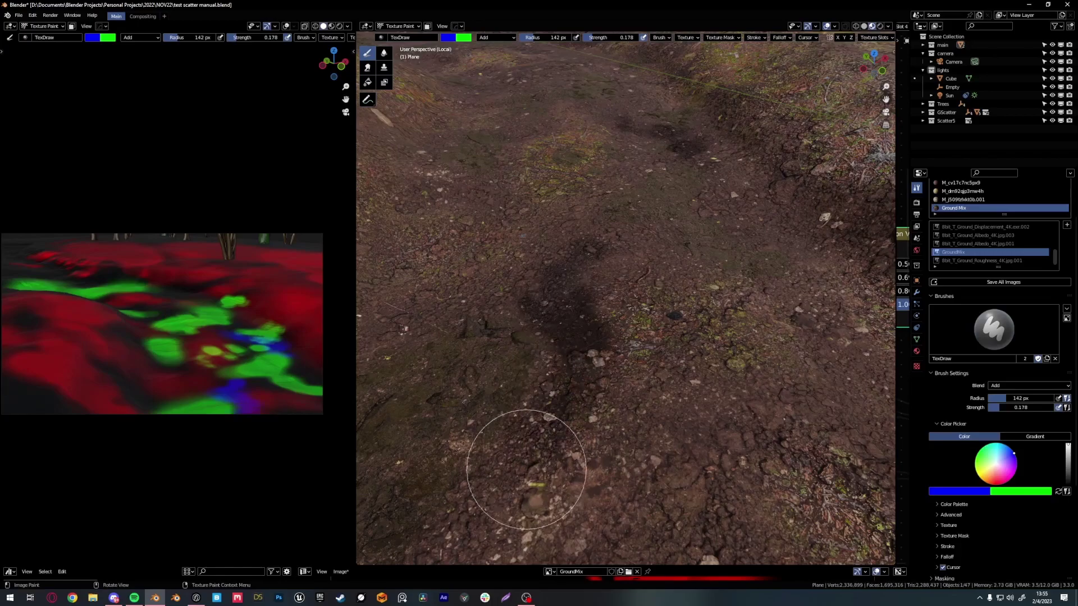
{"action": "left_click_drag", "start_coordinate": [895, 212], "coordinate": [745, 212]}
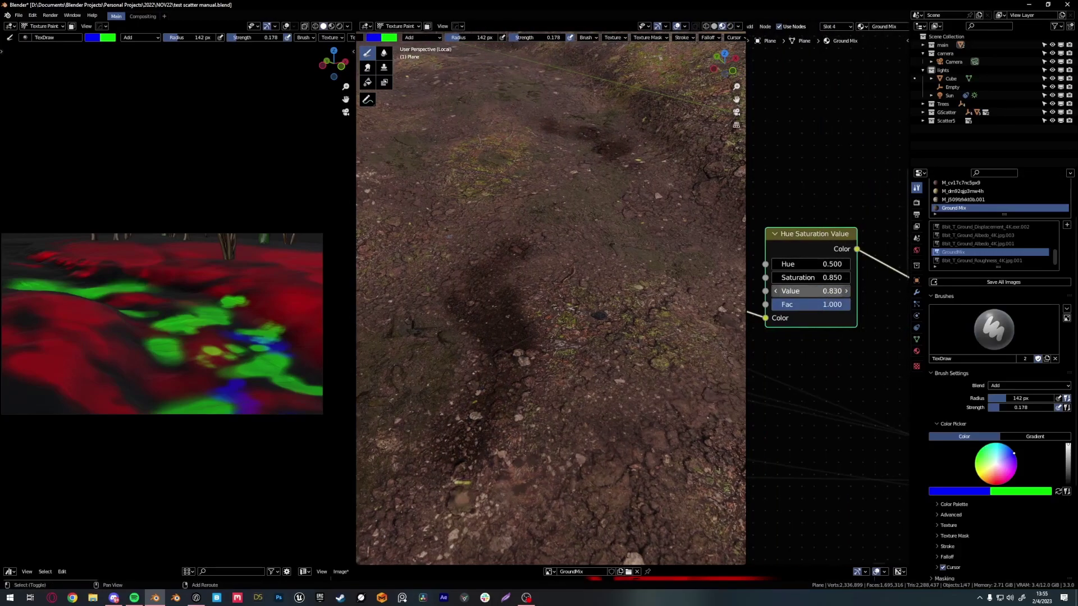
{"action": "left_click_drag", "start_coordinate": [811, 291], "coordinate": [842, 290]}
{"action": "left_click_drag", "start_coordinate": [745, 281], "coordinate": [895, 281]}
{"action": "mouse_move", "coordinate": [734, 277]}
{"action": "middle_mouse_down"}
{"action": "mouse_move", "coordinate": [457, 288]}
{"action": "mouse_move", "coordinate": [612, 350]}
{"action": "mouse_move", "coordinate": [570, 320]}
{"action": "mouse_move", "coordinate": [469, 477]}
{"action": "mouse_move", "coordinate": [670, 276]}
{"action": "mouse_move", "coordinate": [686, 284]}
{"action": "mouse_move", "coordinate": [548, 228]}
{"action": "mouse_move", "coordinate": [693, 168]}
{"action": "mouse_move", "coordinate": [741, 239]}
{"action": "middle_mouse_up"}
{"action": "mouse_move", "coordinate": [712, 203]}
{"action": "middle_mouse_down"}
{"action": "mouse_move", "coordinate": [553, 211]}
{"action": "mouse_move", "coordinate": [549, 224]}
{"action": "mouse_move", "coordinate": [815, 76]}
{"action": "mouse_move", "coordinate": [679, 132]}
{"action": "mouse_move", "coordinate": [601, 247]}
{"action": "middle_mouse_up"}
Save the file, switch the plane to Object Mode and set the Ground Mix material's displacement method to Displacement and Bump.
{"action": "key", "text": "ctrl+s"}
{"action": "key", "text": "ctrl+Tab"}
{"action": "left_click", "coordinate": [538, 248]}
{"action": "left_click", "coordinate": [917, 350]}
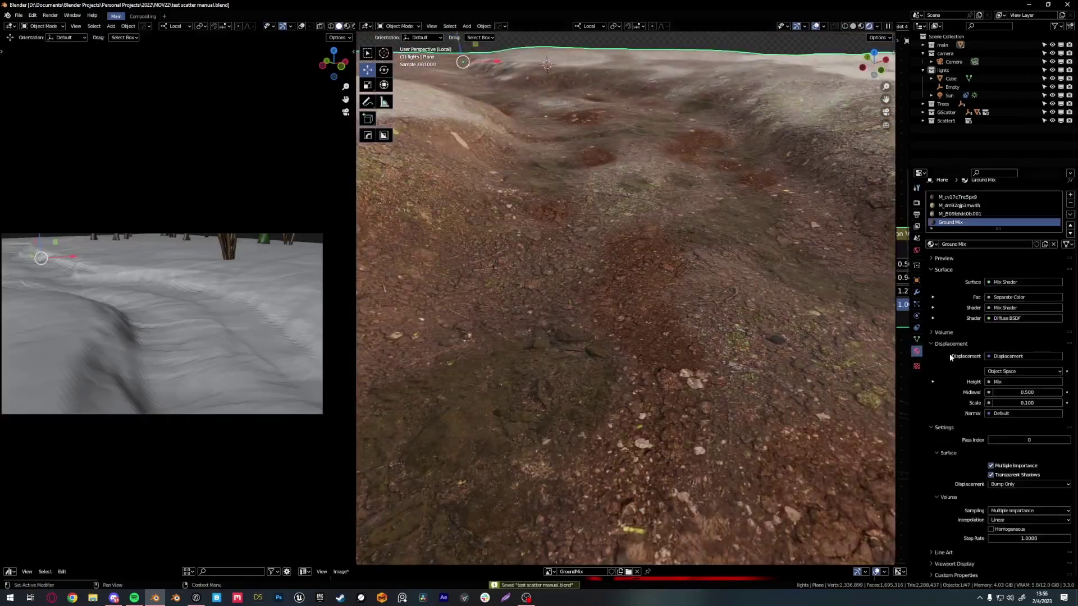
{"action": "left_click", "coordinate": [1017, 513]}
Set the Ground Mix material's Displacement node to World Space with a scale of 0.04.
{"action": "left_click_drag", "start_coordinate": [897, 359], "coordinate": [700, 359]}
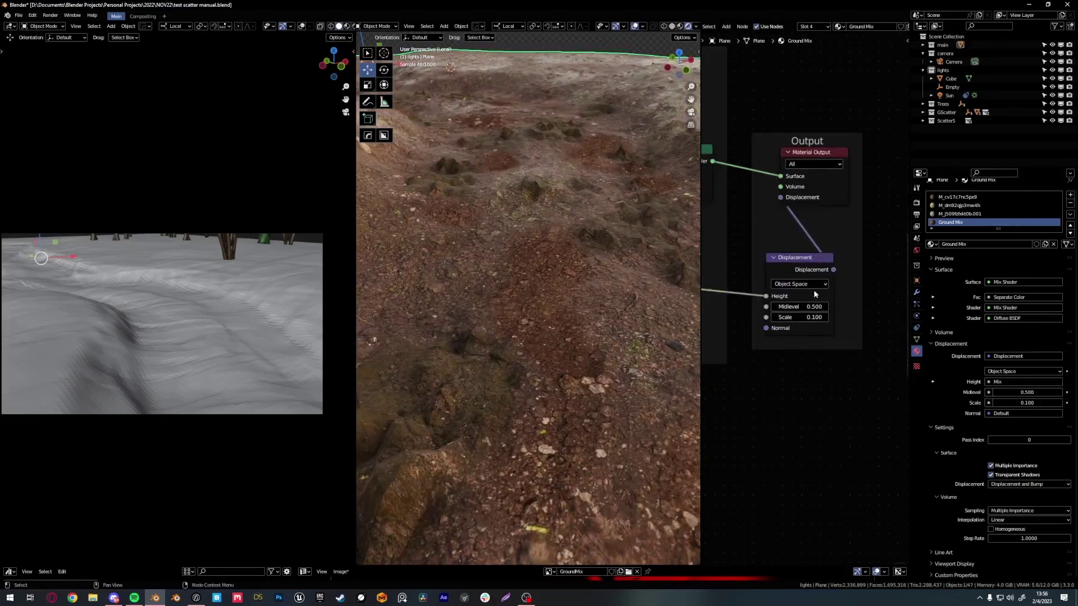
{"action": "scroll", "coordinate": [823, 354], "scroll_direction": "up", "scroll_amount": 1}
{"action": "left_click_drag", "start_coordinate": [777, 314], "coordinate": [741, 323]}
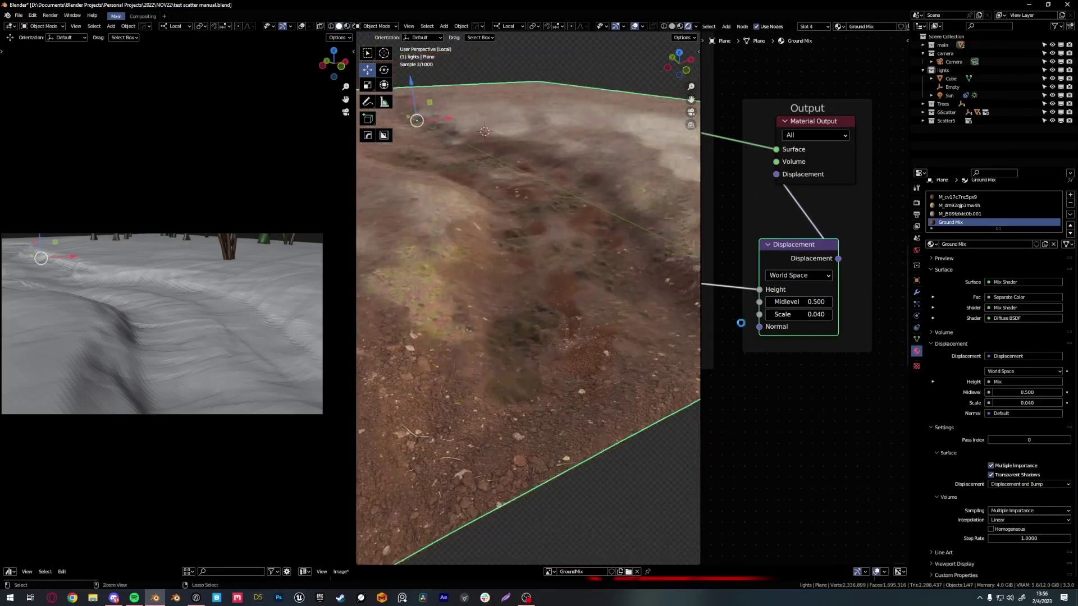
{"action": "scroll", "coordinate": [600, 296], "scroll_direction": "up", "scroll_amount": 1}
{"action": "middle_click_drag", "start_coordinate": [682, 270], "coordinate": [901, 315]}
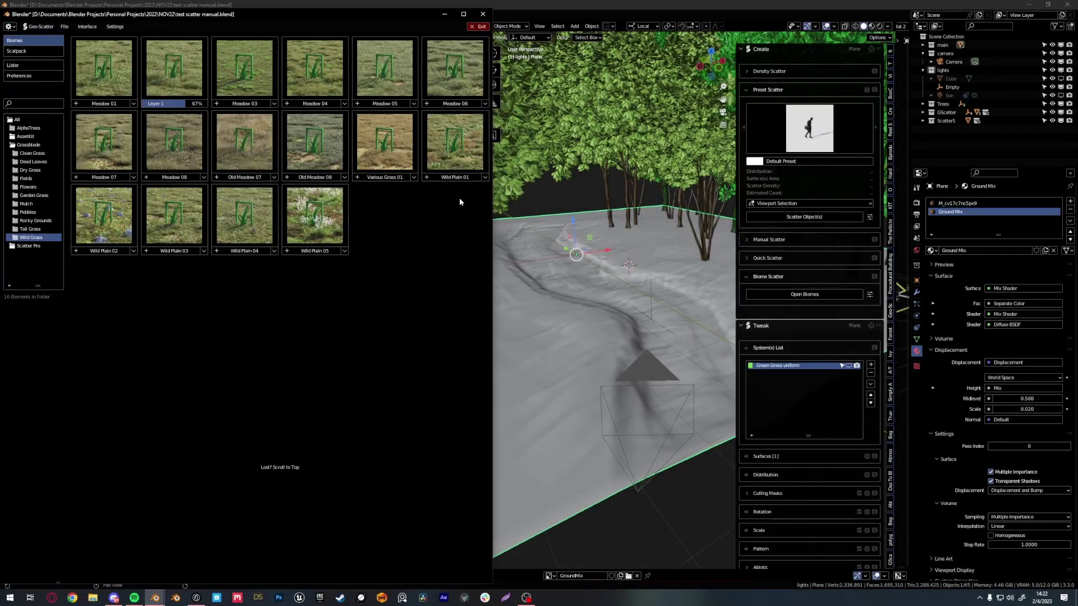
Browse the Grassblade biomes and scatter the Green Grass clumb and Grass Field Small layers on the plane.
{"action": "left_click", "coordinate": [56, 229]}
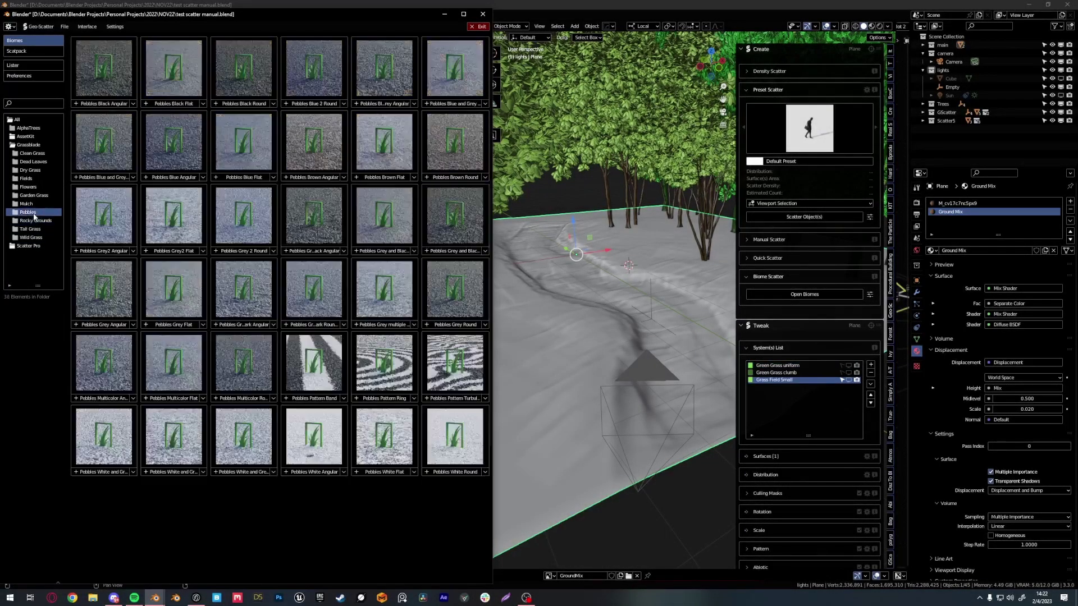
{"action": "left_click", "coordinate": [31, 237]}
{"action": "left_click", "coordinate": [344, 251]}
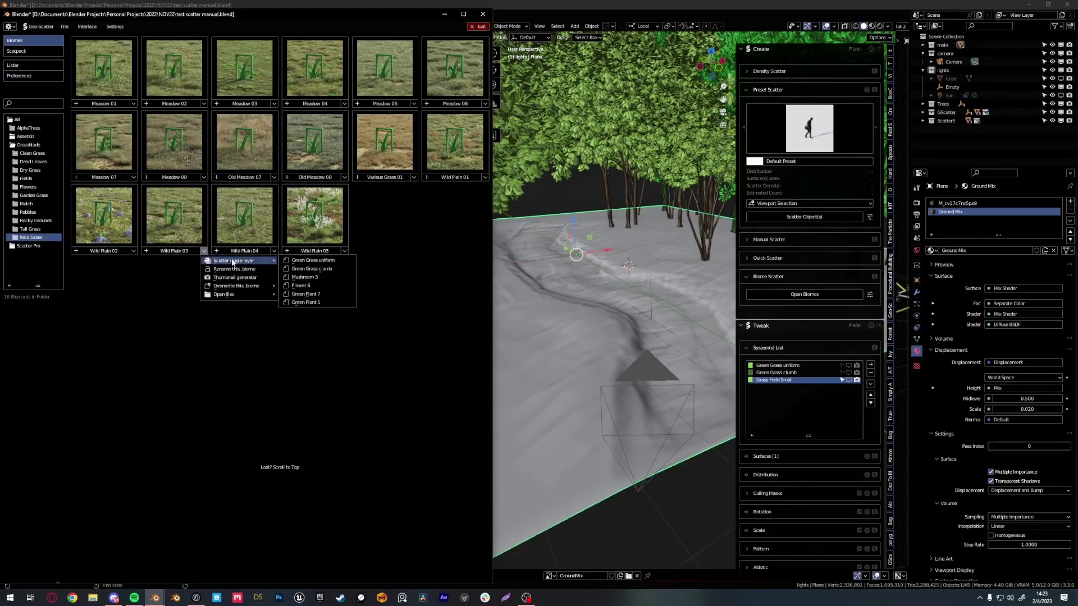
Scatter the single layers Forest Young B and Forest Dead Leaves from the Scatter Pro biomes on the plane.
{"action": "left_click", "coordinate": [28, 246]}
{"action": "scroll", "coordinate": [34, 225], "scroll_direction": "down", "scroll_amount": 2}
{"action": "left_click", "coordinate": [29, 212]}
{"action": "left_click", "coordinate": [27, 221]}
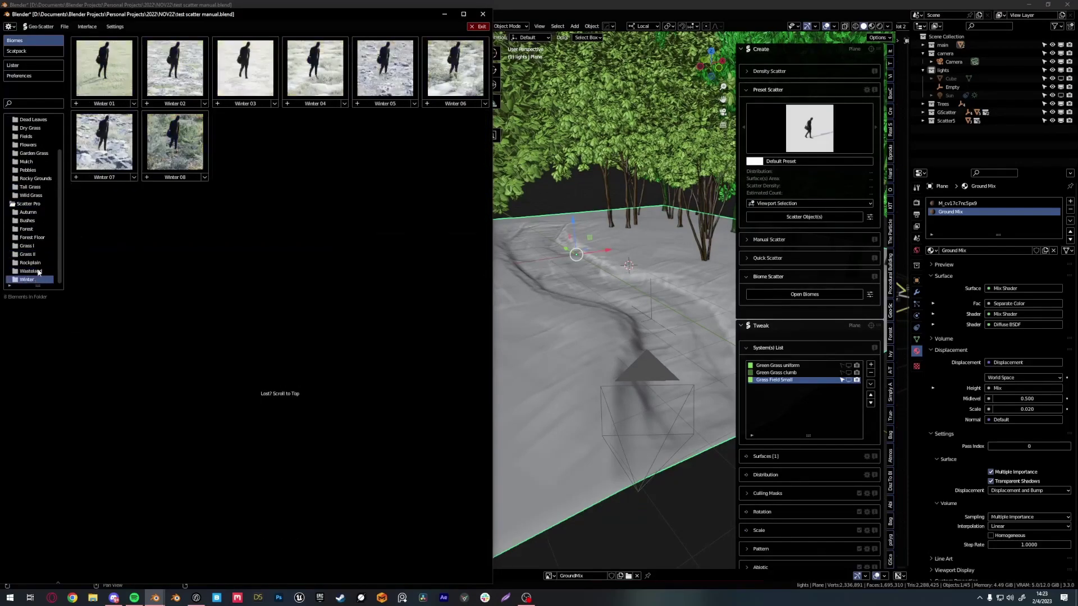
{"action": "left_click", "coordinate": [32, 238]}
{"action": "left_click", "coordinate": [274, 103]}
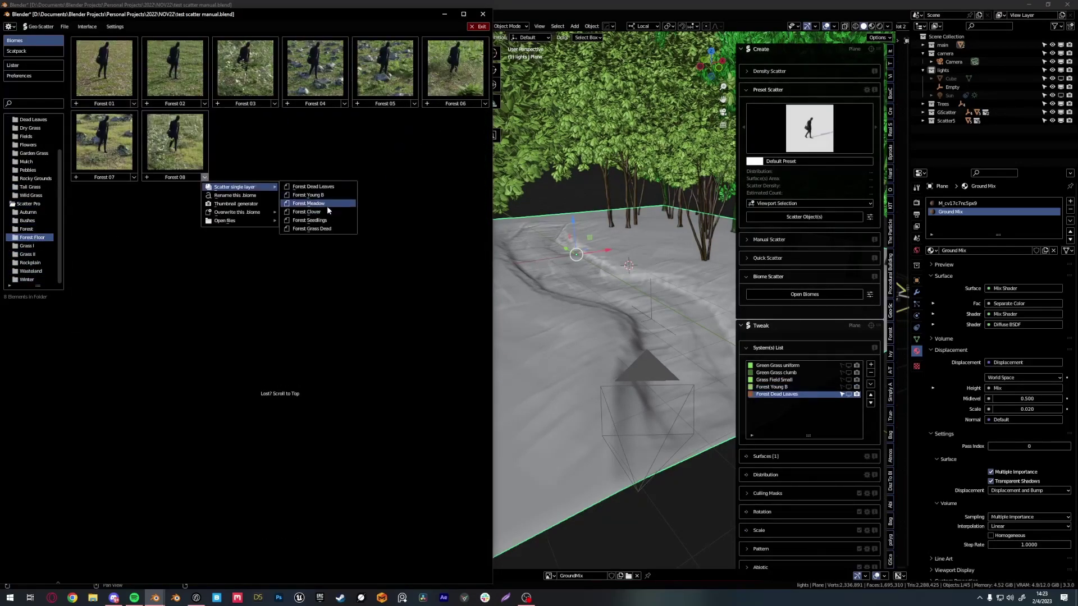
Scatter the single layers Clover and Forest Ferns A from the Scatter Pro biomes on the plane.
{"action": "left_click", "coordinate": [27, 220]}
{"action": "left_click", "coordinate": [205, 178]}
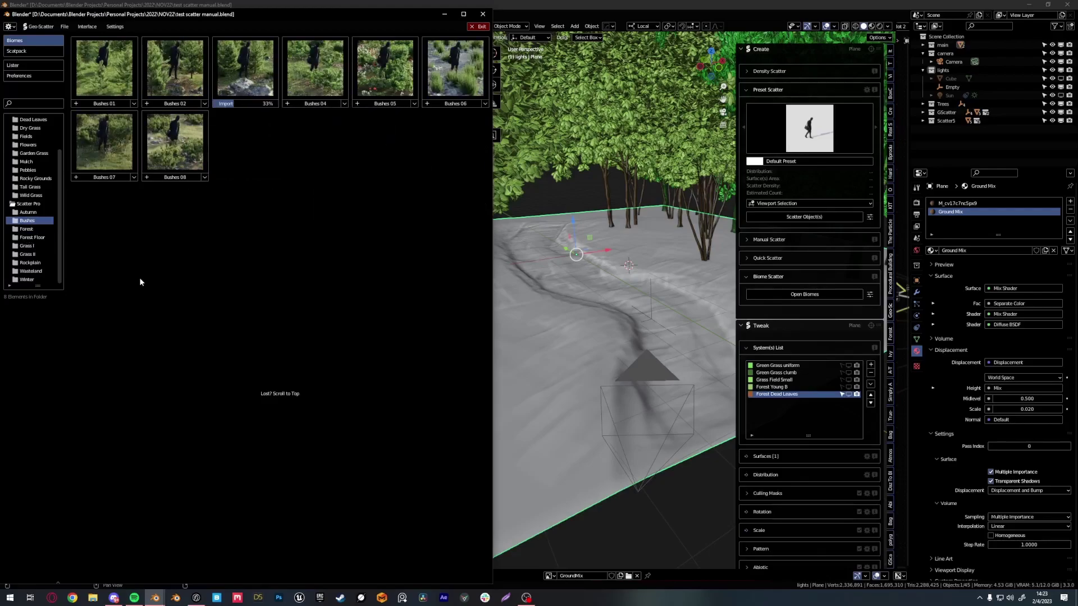
{"action": "left_click", "coordinate": [26, 246]}
{"action": "left_click", "coordinate": [32, 237]}
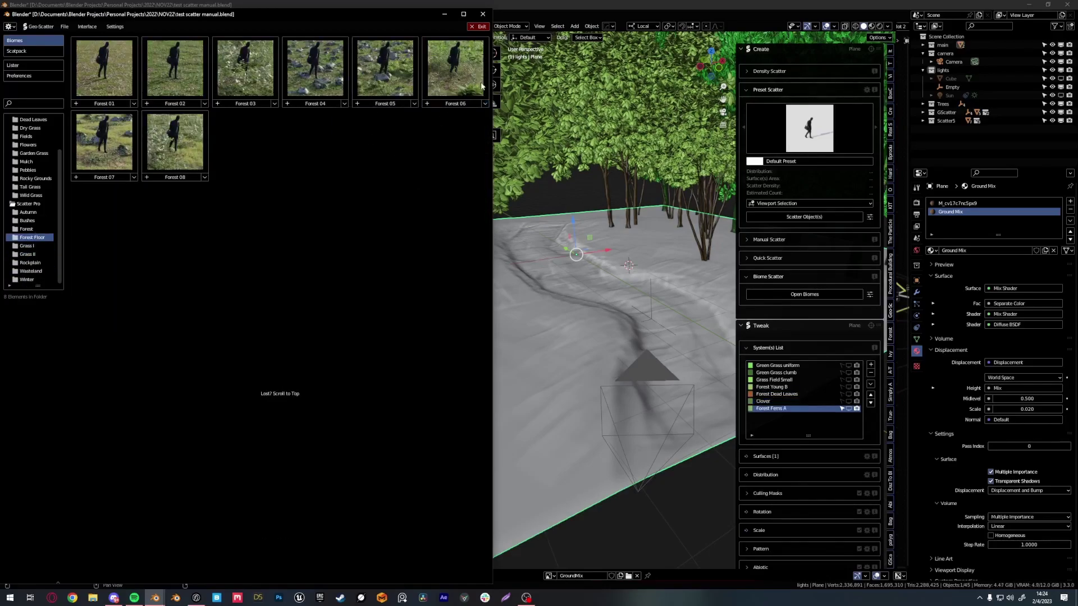
Set the distribution method of the fern, clover, Forest Young B and green grass scatter systems to Manual.
{"action": "scroll", "coordinate": [756, 470], "scroll_direction": "down", "scroll_amount": 5}
{"action": "left_click", "coordinate": [765, 357]}
{"action": "left_click", "coordinate": [763, 284]}
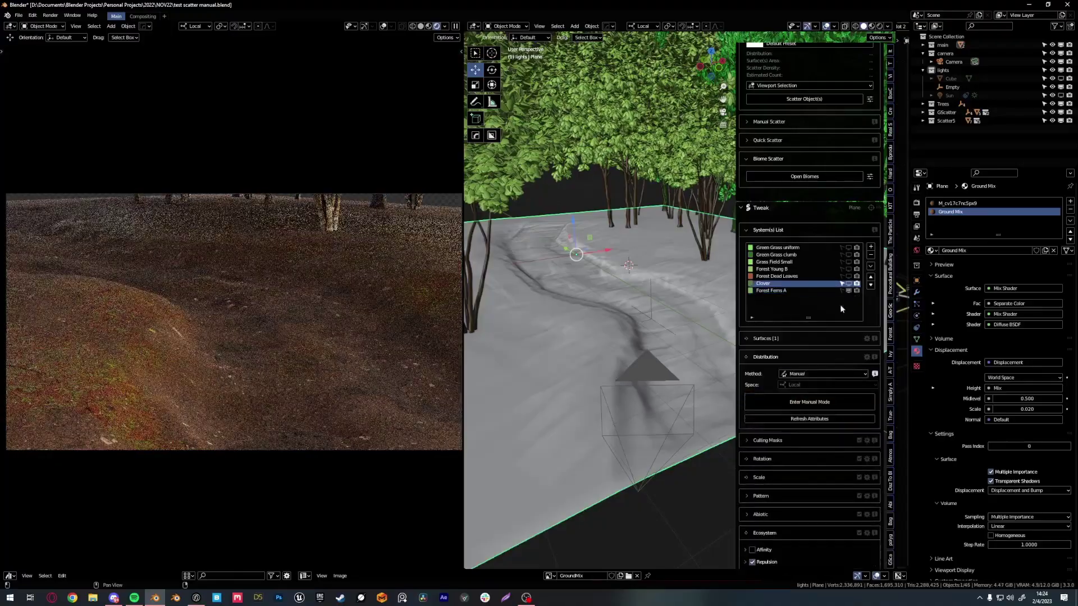
{"action": "left_click", "coordinate": [775, 269]}
{"action": "scroll", "coordinate": [808, 337], "scroll_direction": "down", "scroll_amount": 5}
{"action": "scroll", "coordinate": [808, 337], "scroll_direction": "up", "scroll_amount": 7}
{"action": "left_click", "coordinate": [828, 407]}
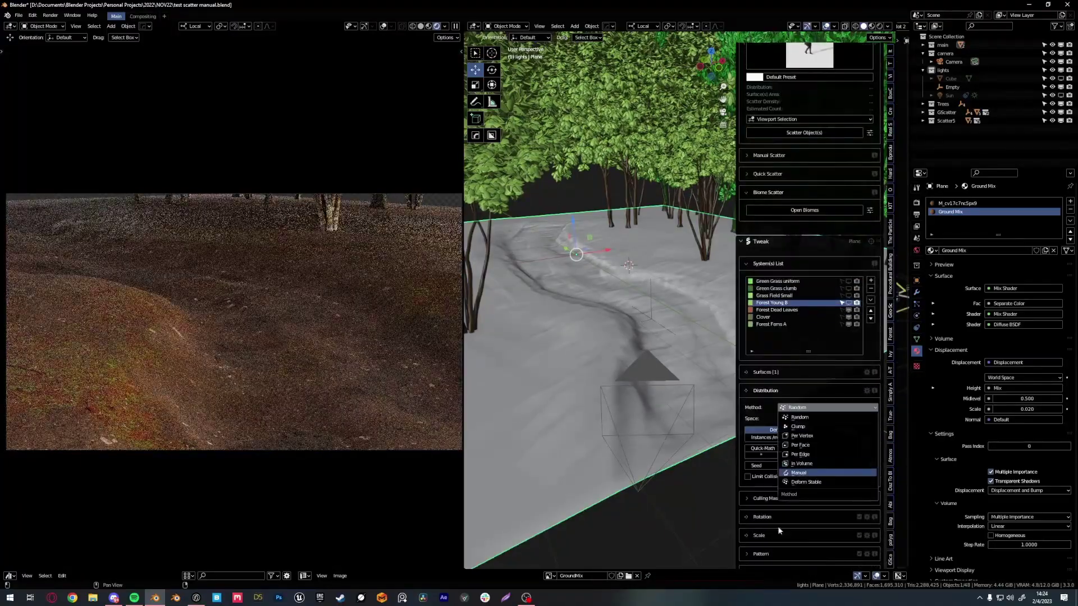
{"action": "left_click", "coordinate": [776, 288]}
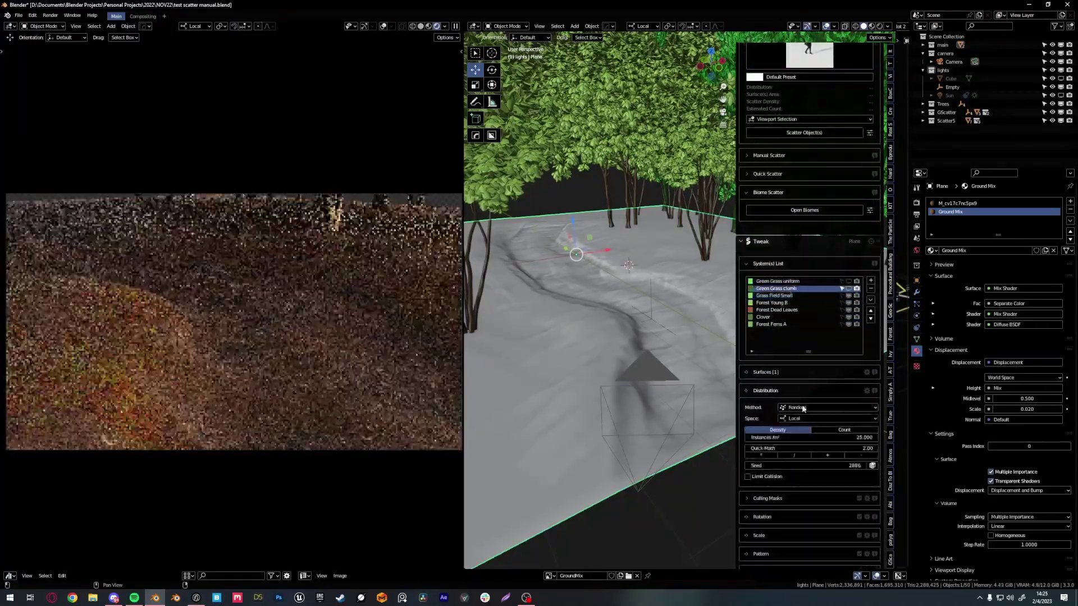
{"action": "left_click", "coordinate": [797, 390]}
{"action": "scroll", "coordinate": [800, 337], "scroll_direction": "down", "scroll_amount": 2}
Select the Green Grass uniform system's three Grassblade Green Grass instance objects and move them along the Y axis.
{"action": "left_click", "coordinate": [764, 340]}
{"action": "scroll", "coordinate": [808, 393], "scroll_direction": "down", "scroll_amount": 5}
{"action": "left_click", "coordinate": [790, 480]}
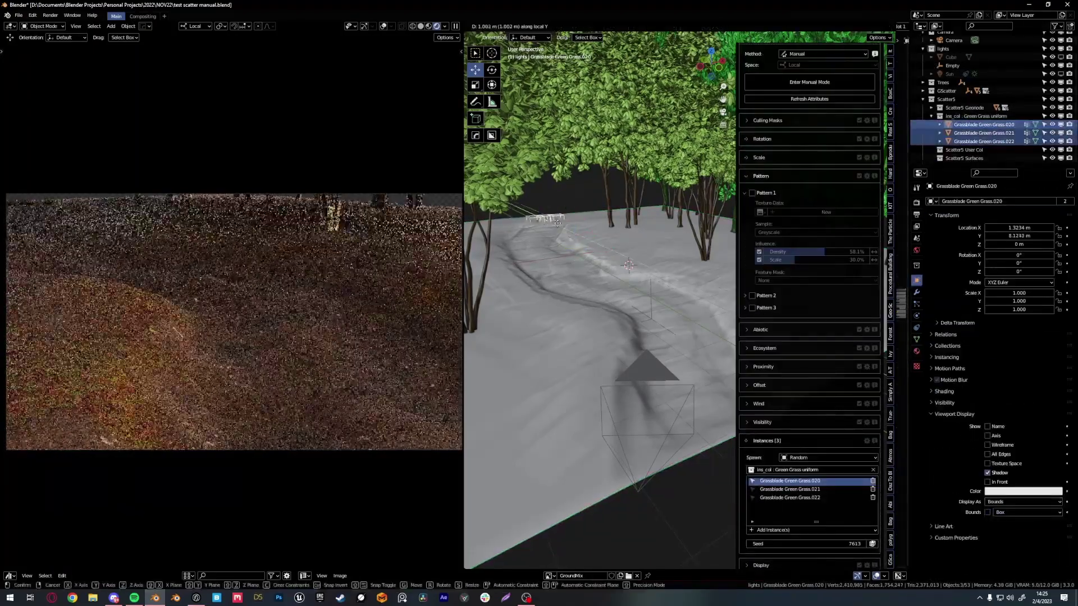
Enter manual mode for the Green Grass uniform system and spray grass over the ground on both sides of the path.
{"action": "left_click", "coordinate": [809, 82]}
{"action": "mouse_move", "coordinate": [544, 138]}
{"action": "left_mouse_down"}
{"action": "mouse_move", "coordinate": [706, 289]}
{"action": "mouse_move", "coordinate": [679, 243]}
{"action": "mouse_move", "coordinate": [705, 193]}
{"action": "mouse_move", "coordinate": [601, 226]}
{"action": "mouse_move", "coordinate": [637, 320]}
{"action": "mouse_move", "coordinate": [770, 269]}
{"action": "mouse_move", "coordinate": [548, 250]}
{"action": "mouse_move", "coordinate": [668, 240]}
{"action": "left_mouse_up"}
{"action": "mouse_move", "coordinate": [668, 240]}
{"action": "middle_mouse_down"}
{"action": "mouse_move", "coordinate": [758, 414]}
{"action": "mouse_move", "coordinate": [654, 332]}
{"action": "middle_mouse_up"}
{"action": "left_click_drag", "start_coordinate": [654, 332], "coordinate": [658, 279]}
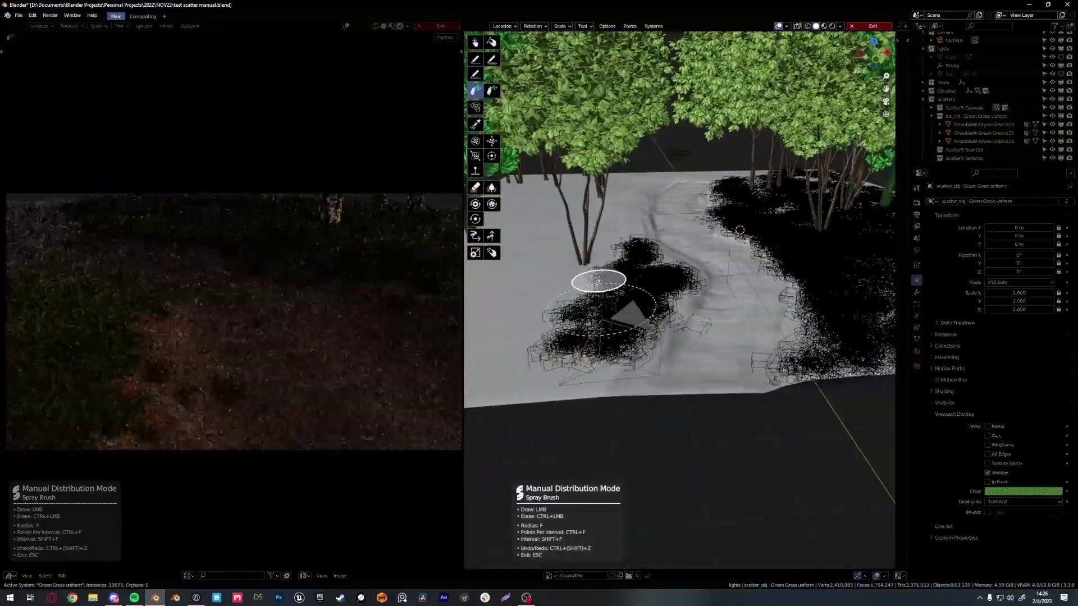
{"action": "mouse_move", "coordinate": [631, 218]}
{"action": "middle_mouse_down"}
{"action": "mouse_move", "coordinate": [774, 225]}
{"action": "mouse_move", "coordinate": [686, 180]}
{"action": "mouse_move", "coordinate": [524, 332]}
{"action": "middle_mouse_up"}
{"action": "left_click_drag", "start_coordinate": [524, 332], "coordinate": [611, 344]}
{"action": "mouse_move", "coordinate": [611, 344]}
{"action": "middle_mouse_down"}
{"action": "mouse_move", "coordinate": [660, 304]}
{"action": "mouse_move", "coordinate": [630, 240]}
{"action": "mouse_move", "coordinate": [771, 252]}
{"action": "mouse_move", "coordinate": [681, 265]}
{"action": "middle_mouse_up"}
Switch to the Forest Young B scatter system and spray young plants over the grassy ground beside the path.
{"action": "left_click", "coordinate": [654, 26]}
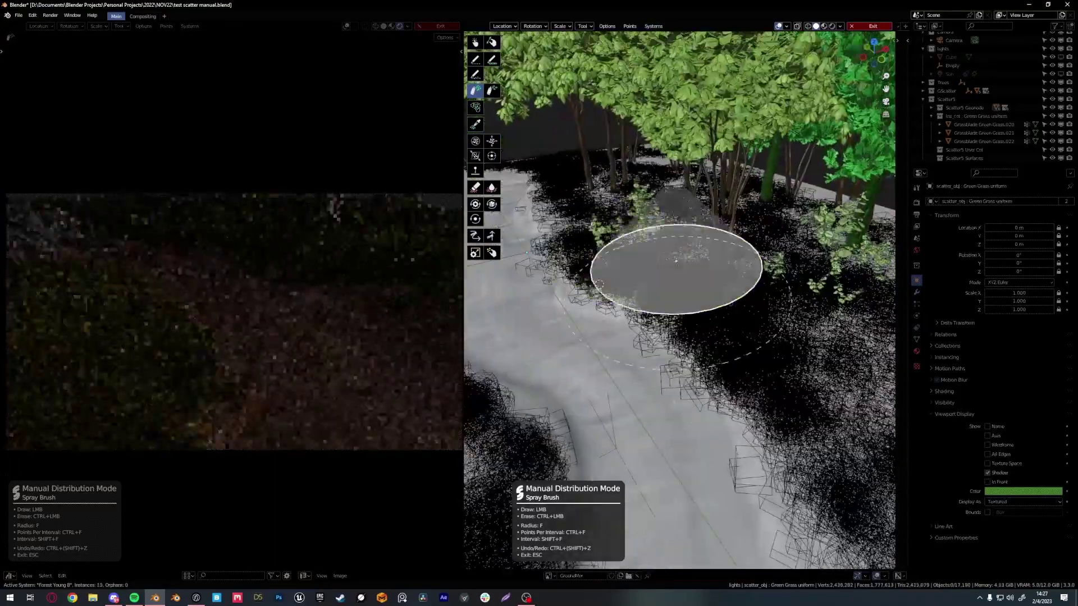
{"action": "left_click_drag", "start_coordinate": [681, 265], "coordinate": [747, 385]}
{"action": "mouse_move", "coordinate": [746, 386]}
{"action": "middle_mouse_down"}
{"action": "mouse_move", "coordinate": [695, 215]}
{"action": "mouse_move", "coordinate": [686, 397]}
{"action": "mouse_move", "coordinate": [642, 209]}
{"action": "mouse_move", "coordinate": [650, 349]}
{"action": "mouse_move", "coordinate": [545, 350]}
{"action": "middle_mouse_up"}
{"action": "left_click", "coordinate": [649, 349]}
{"action": "middle_click_drag", "start_coordinate": [645, 352], "coordinate": [645, 264]}
{"action": "left_click_drag", "start_coordinate": [645, 265], "coordinate": [660, 227]}
Scatter the Forest Dead Leaves system along both edges and across the surface of the path.
{"action": "middle_click_drag", "start_coordinate": [659, 227], "coordinate": [799, 277]}
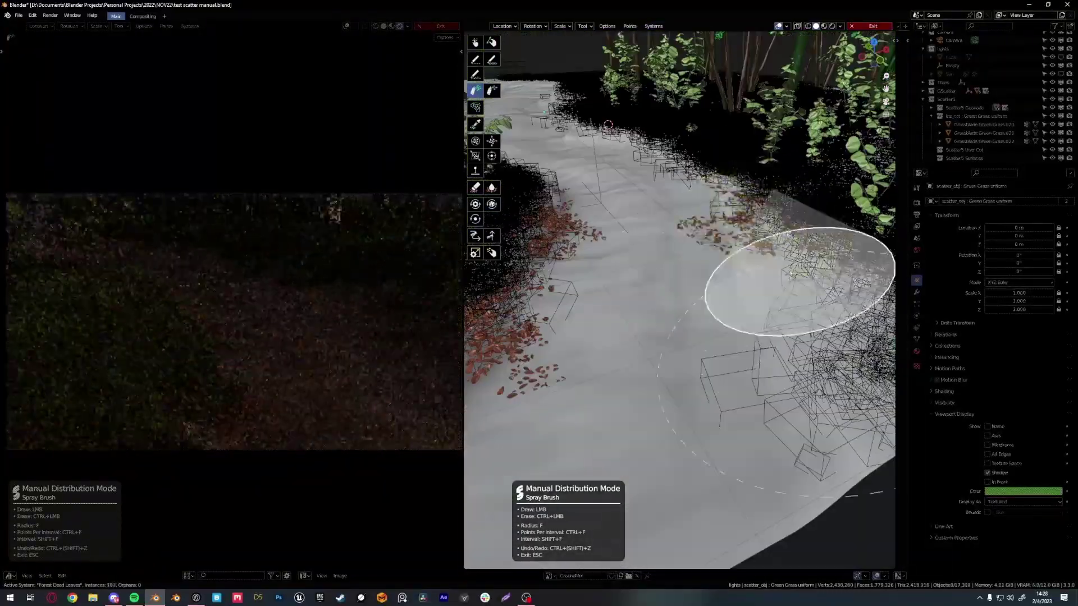
{"action": "left_click_drag", "start_coordinate": [799, 276], "coordinate": [741, 202]}
{"action": "middle_click_drag", "start_coordinate": [741, 202], "coordinate": [621, 197]}
{"action": "left_click_drag", "start_coordinate": [621, 197], "coordinate": [706, 201]}
{"action": "mouse_move", "coordinate": [707, 200]}
{"action": "middle_mouse_down"}
{"action": "mouse_move", "coordinate": [590, 284]}
{"action": "mouse_move", "coordinate": [606, 356]}
{"action": "mouse_move", "coordinate": [810, 299]}
{"action": "mouse_move", "coordinate": [605, 317]}
{"action": "mouse_move", "coordinate": [662, 284]}
{"action": "mouse_move", "coordinate": [755, 302]}
{"action": "mouse_move", "coordinate": [700, 303]}
{"action": "mouse_move", "coordinate": [730, 236]}
{"action": "mouse_move", "coordinate": [663, 168]}
{"action": "middle_mouse_up"}
{"action": "key", "text": "d"}
{"action": "left_click", "coordinate": [605, 317]}
Switch to the Clover scatter system and spray clover patches along the path and its edges with the Spray Brush.
{"action": "left_click", "coordinate": [602, 26]}
{"action": "left_click", "coordinate": [620, 70]}
{"action": "key", "text": "s"}
{"action": "middle_click_drag", "start_coordinate": [751, 180], "coordinate": [560, 336]}
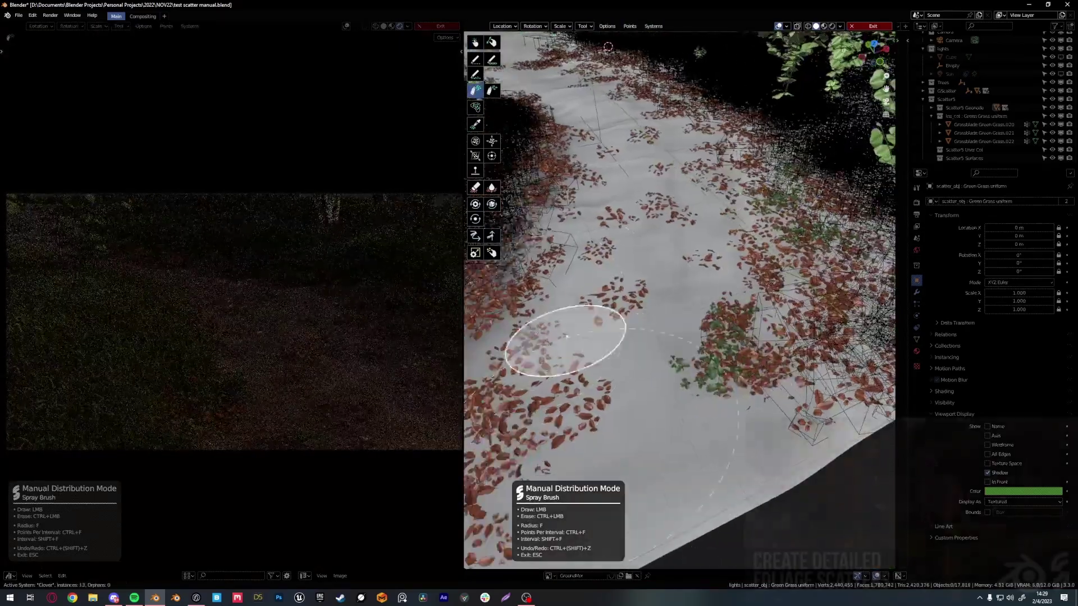
{"action": "left_click_drag", "start_coordinate": [560, 336], "coordinate": [656, 190]}
{"action": "mouse_move", "coordinate": [664, 279]}
{"action": "middle_mouse_down"}
{"action": "mouse_move", "coordinate": [746, 272]}
{"action": "mouse_move", "coordinate": [703, 224]}
{"action": "mouse_move", "coordinate": [642, 325]}
{"action": "middle_mouse_up"}
{"action": "mouse_move", "coordinate": [642, 326]}
{"action": "left_mouse_down"}
{"action": "mouse_move", "coordinate": [759, 275]}
{"action": "mouse_move", "coordinate": [659, 253]}
{"action": "left_mouse_up"}
{"action": "mouse_move", "coordinate": [659, 252]}
{"action": "middle_mouse_down"}
{"action": "mouse_move", "coordinate": [806, 385]}
{"action": "mouse_move", "coordinate": [748, 303]}
{"action": "middle_mouse_up"}
{"action": "left_click_drag", "start_coordinate": [749, 304], "coordinate": [751, 343]}
Switch to the Forest Ferns A system and place individual ferns along both sides of the path with the Dot Brush.
{"action": "left_click", "coordinate": [654, 25]}
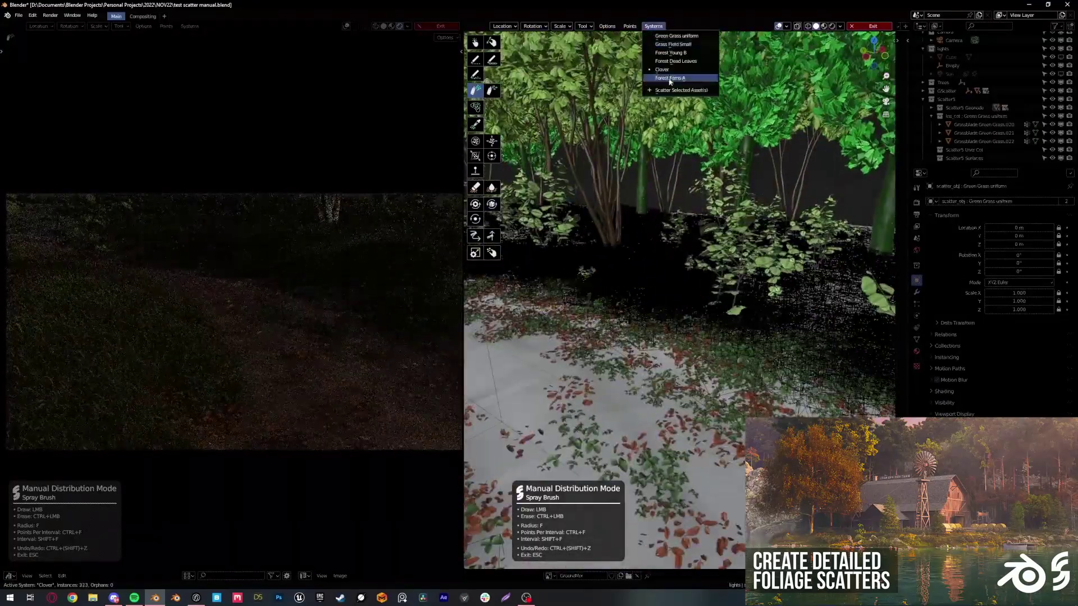
{"action": "left_click", "coordinate": [681, 75]}
{"action": "middle_click_drag", "start_coordinate": [794, 385], "coordinate": [748, 288]}
{"action": "left_click", "coordinate": [655, 211]}
{"action": "key", "text": "d"}
{"action": "mouse_move", "coordinate": [612, 349]}
{"action": "middle_mouse_down"}
{"action": "mouse_move", "coordinate": [656, 356]}
{"action": "mouse_move", "coordinate": [531, 322]}
{"action": "middle_mouse_up"}
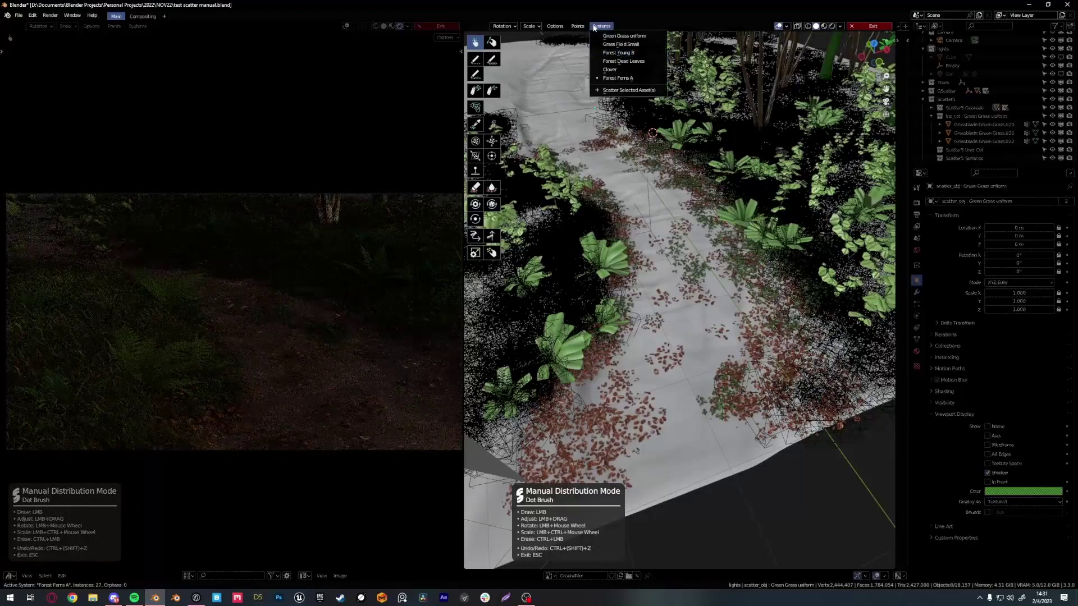
Switch to the Forest Young B system and place a young plant in a clover patch on the path with the Pose Brush.
{"action": "left_click", "coordinate": [618, 52]}
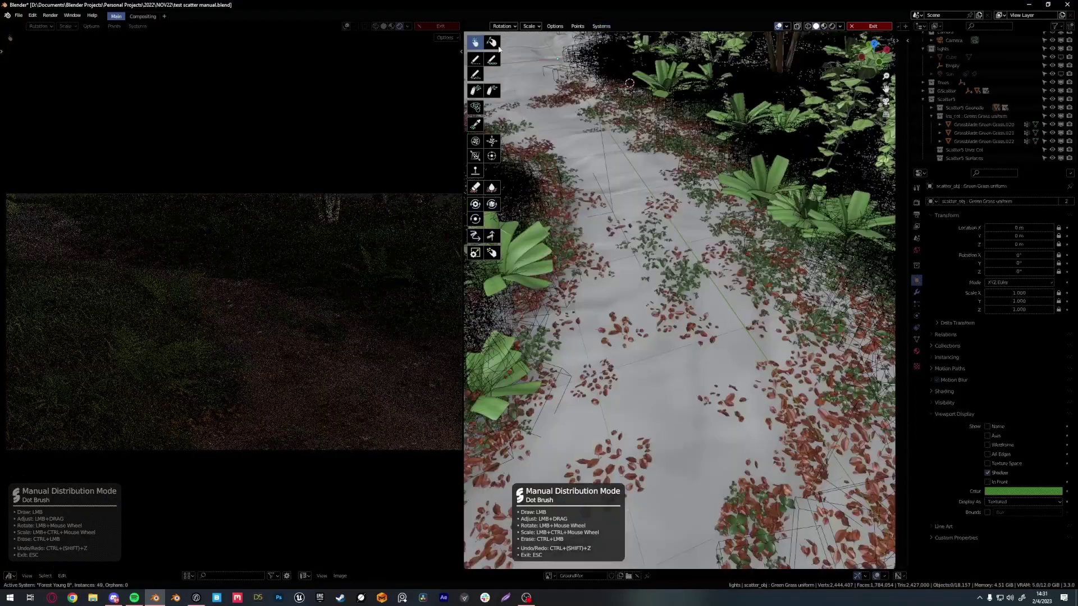
{"action": "key", "text": "p"}
{"action": "scroll", "coordinate": [659, 257], "scroll_direction": "up", "scroll_amount": 5}
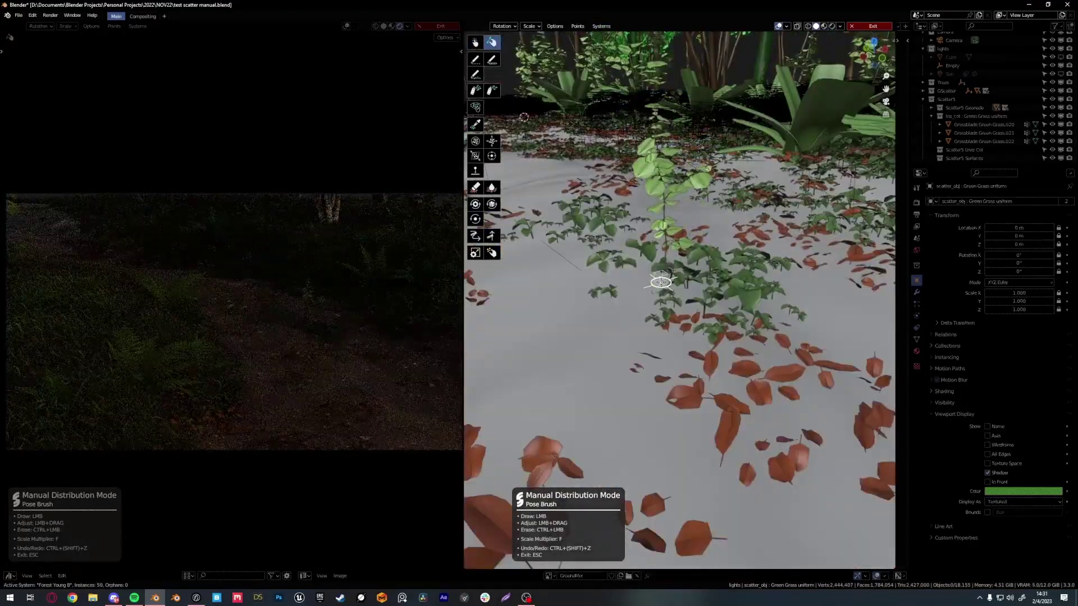
{"action": "scroll", "coordinate": [668, 281], "scroll_direction": "down", "scroll_amount": 3}
{"action": "left_click", "coordinate": [601, 25]}
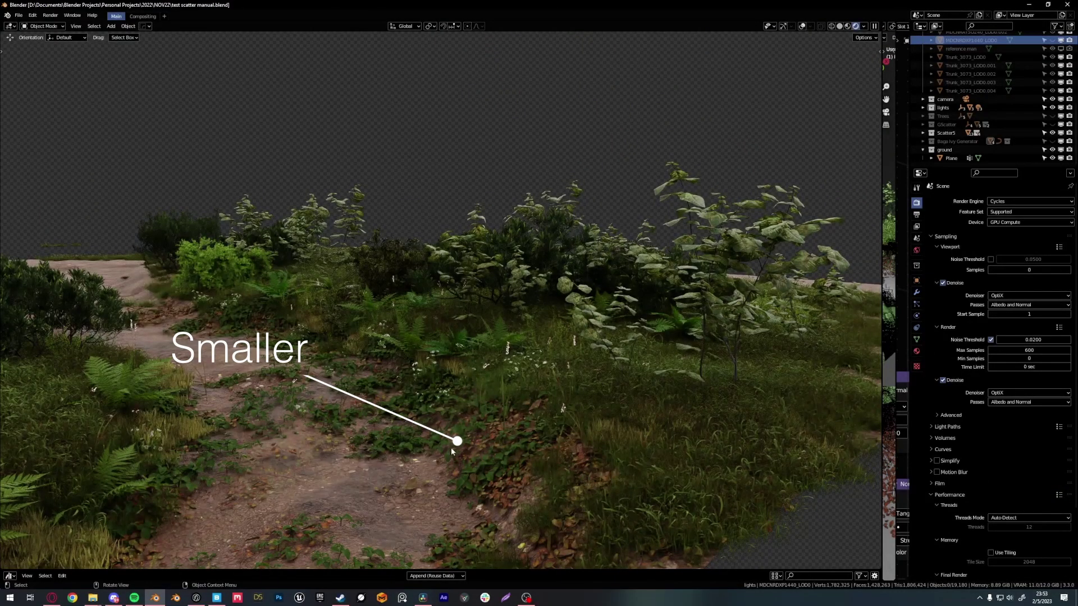
{"action": "middle_click_drag", "start_coordinate": [660, 325], "coordinate": [575, 361]}
{"action": "middle_click_drag", "start_coordinate": [389, 387], "coordinate": [426, 368]}
{"action": "scroll", "coordinate": [424, 434], "scroll_direction": "up", "scroll_amount": 2}
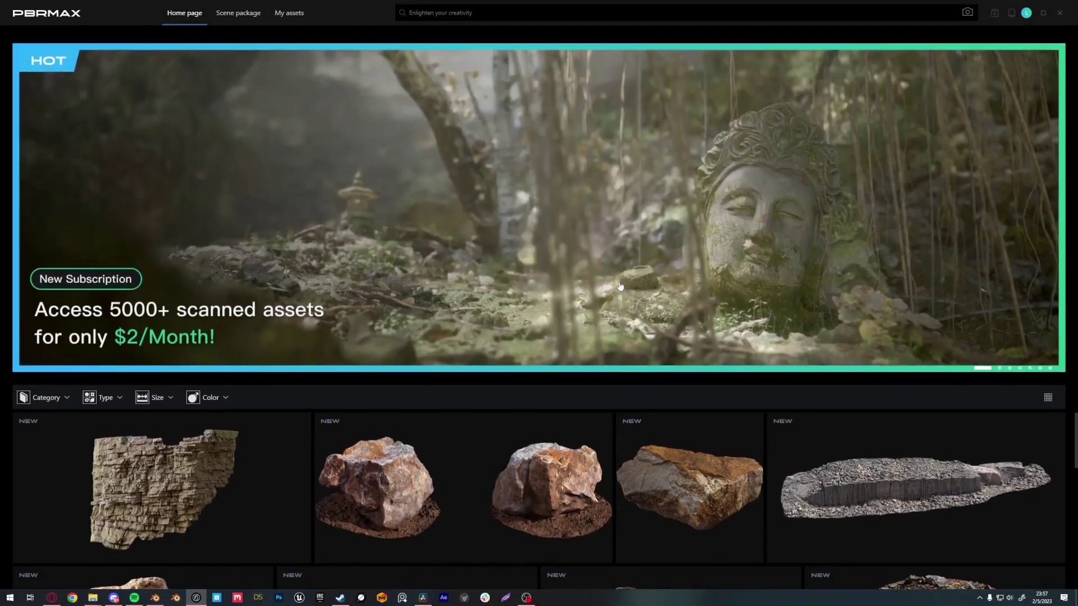
Switch to PBRMAX and browse its home page assets, scene packages and the locally stored assets.
{"action": "scroll", "coordinate": [620, 286], "scroll_direction": "down", "scroll_amount": 5}
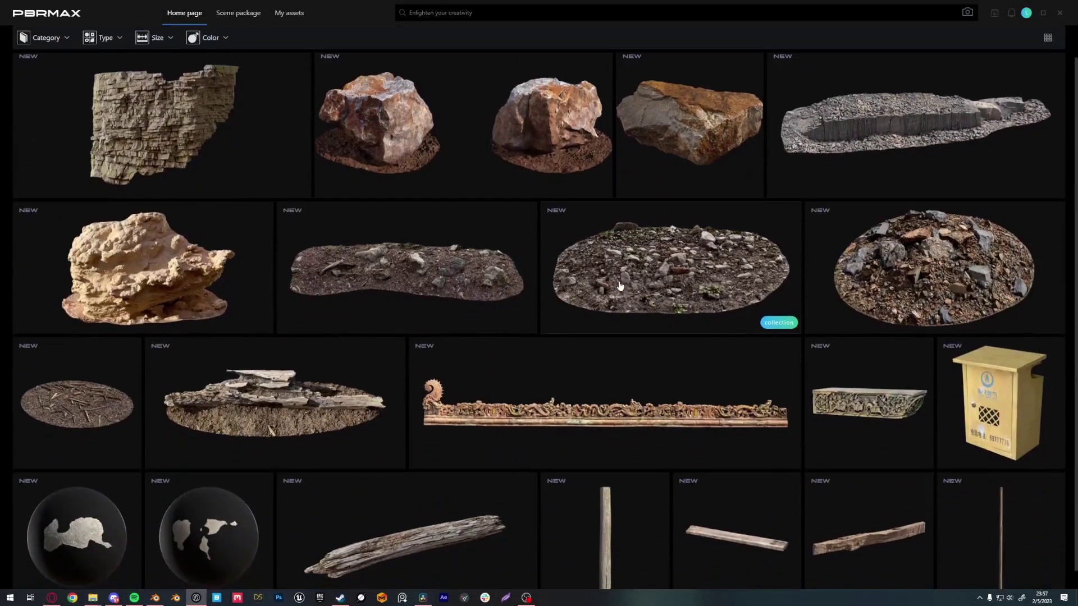
{"action": "scroll", "coordinate": [619, 286], "scroll_direction": "down", "scroll_amount": 1}
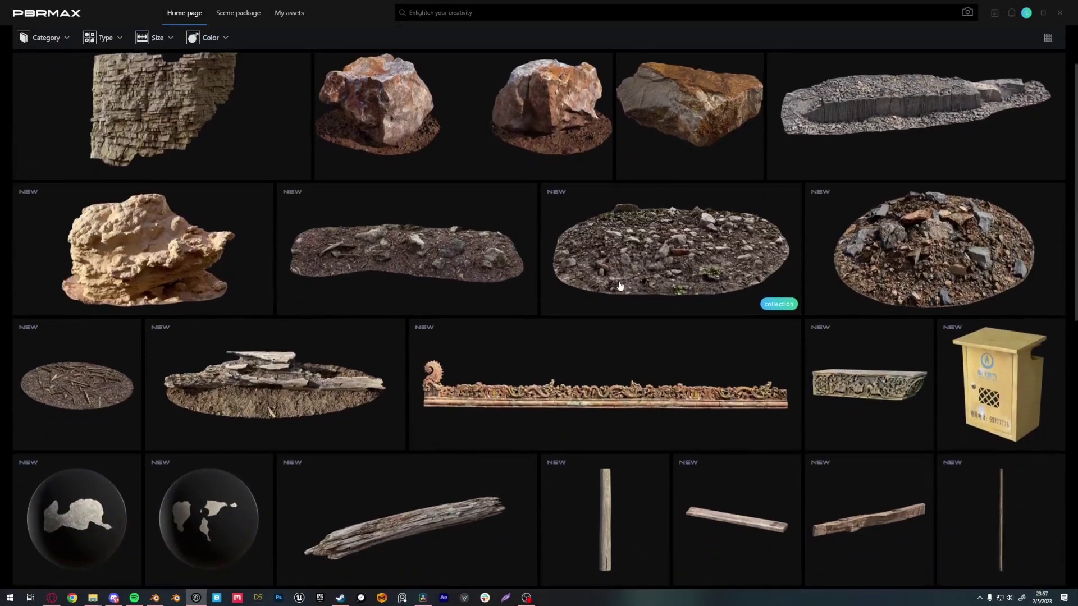
{"action": "left_click", "coordinate": [252, 15]}
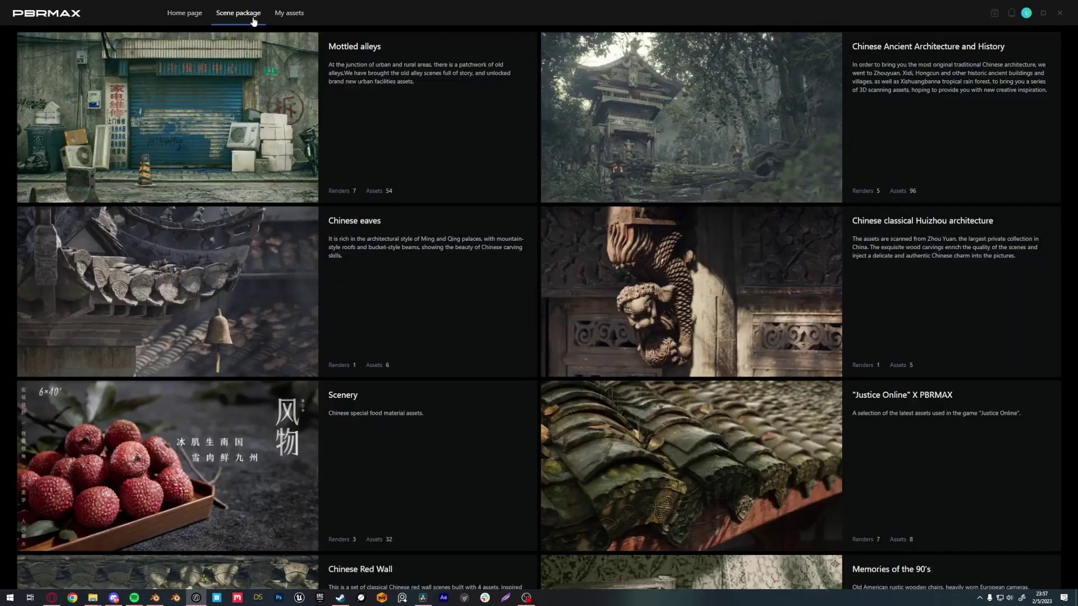
{"action": "left_click", "coordinate": [289, 13]}
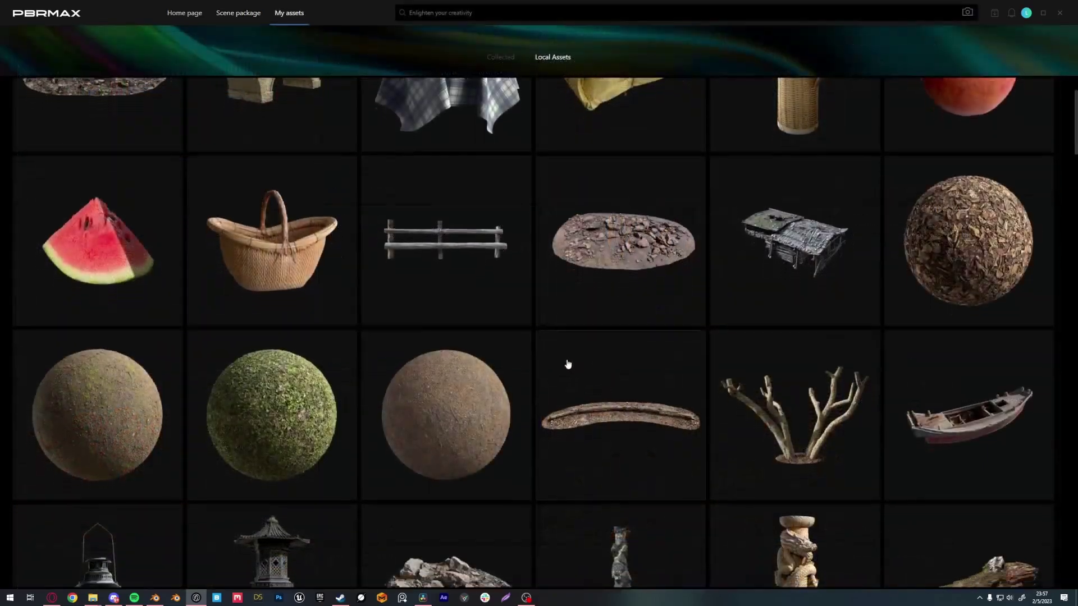
{"action": "scroll", "coordinate": [568, 364], "scroll_direction": "down", "scroll_amount": 3}
{"action": "scroll", "coordinate": [267, 316], "scroll_direction": "down", "scroll_amount": 1}
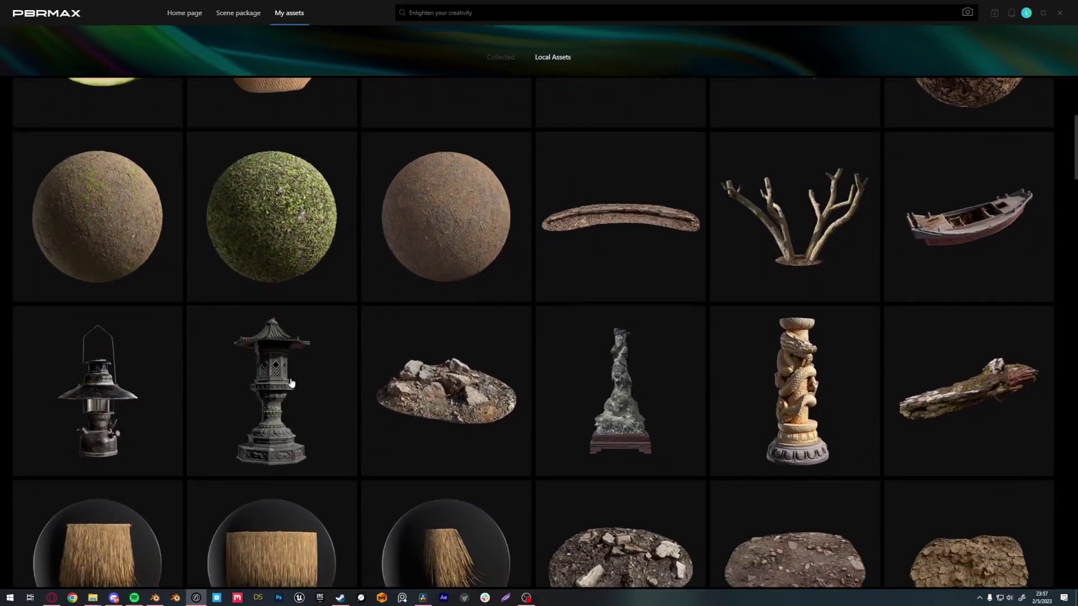
{"action": "scroll", "coordinate": [288, 387], "scroll_direction": "down", "scroll_amount": 3}
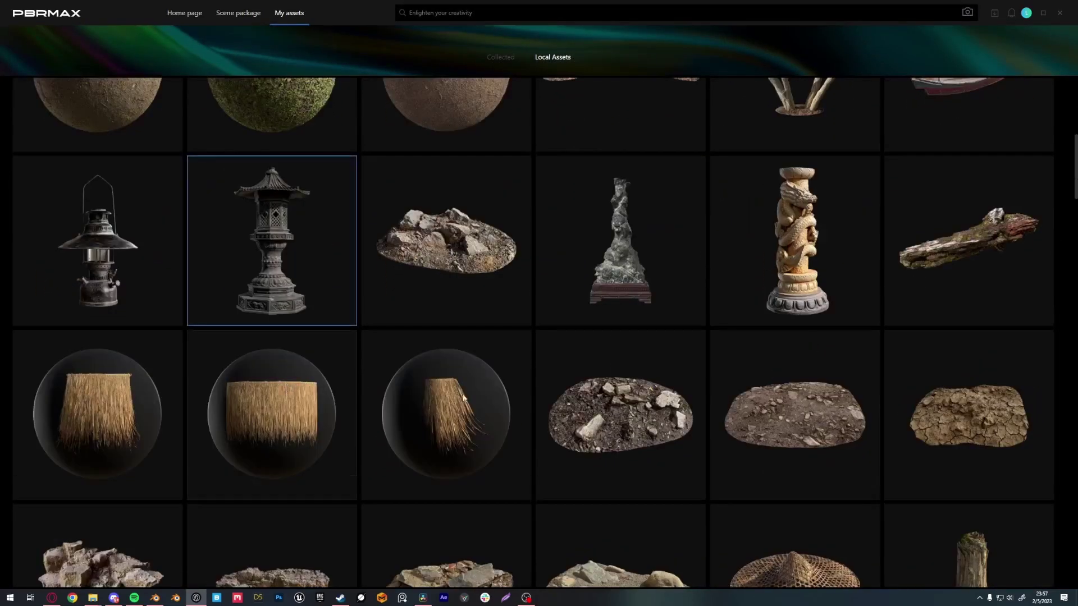
Open the Stone Tower asset, review its export settings and available export targets, and close it.
{"action": "left_click", "coordinate": [341, 232]}
{"action": "scroll", "coordinate": [775, 298], "scroll_direction": "down", "scroll_amount": 1}
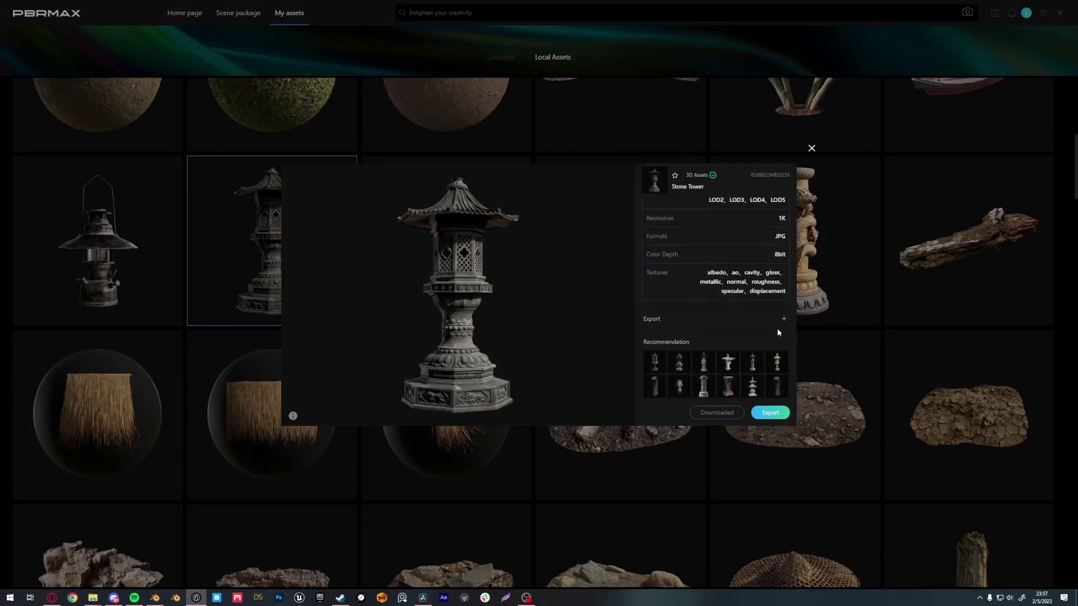
{"action": "left_click", "coordinate": [783, 320]}
{"action": "left_click", "coordinate": [783, 237]}
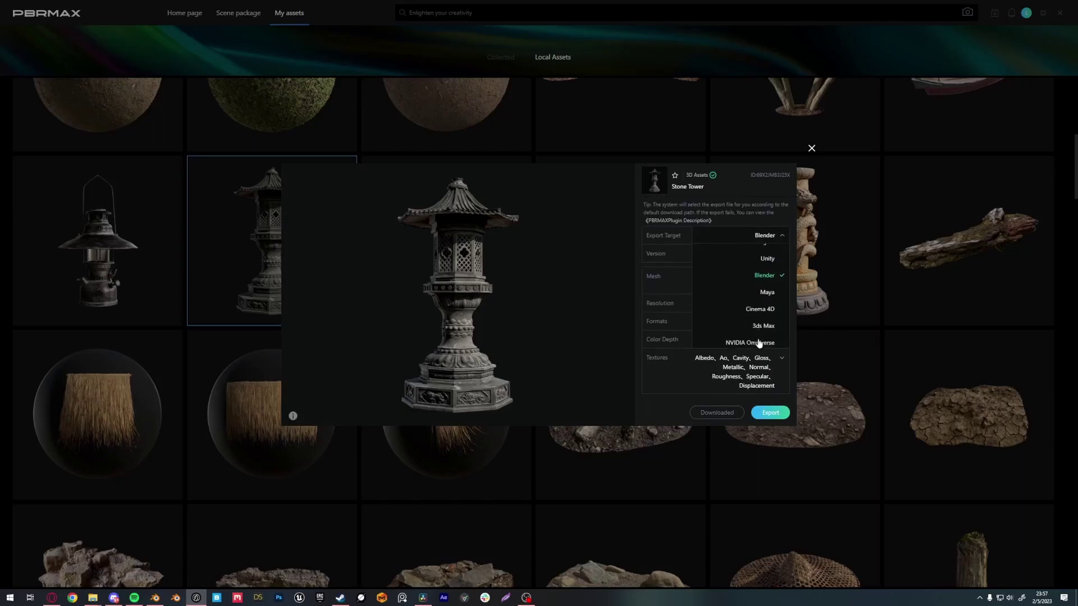
{"action": "left_click", "coordinate": [782, 236]}
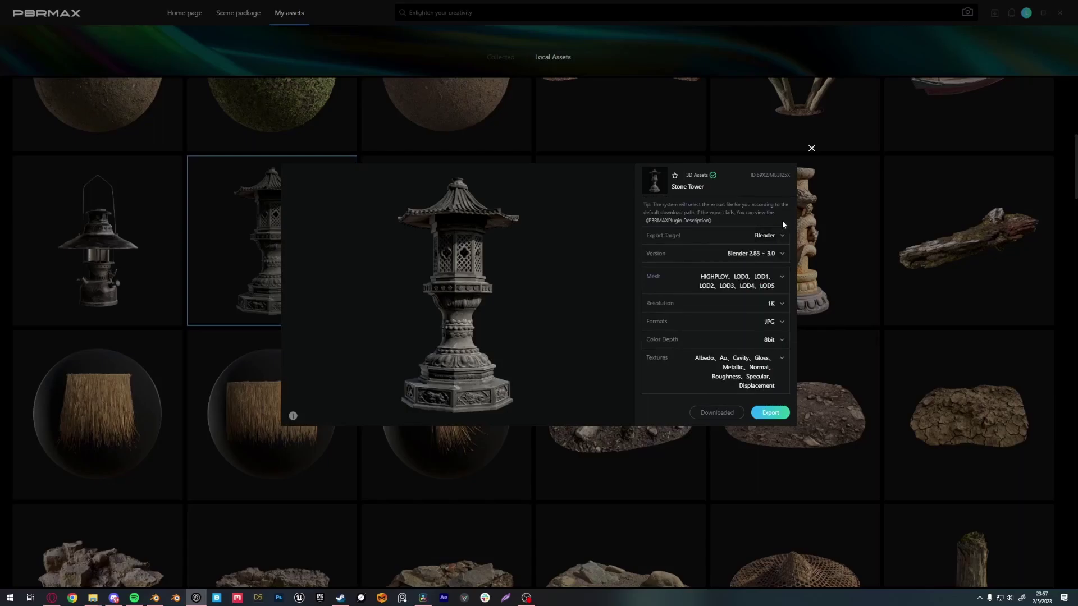
{"action": "left_click", "coordinate": [812, 149]}
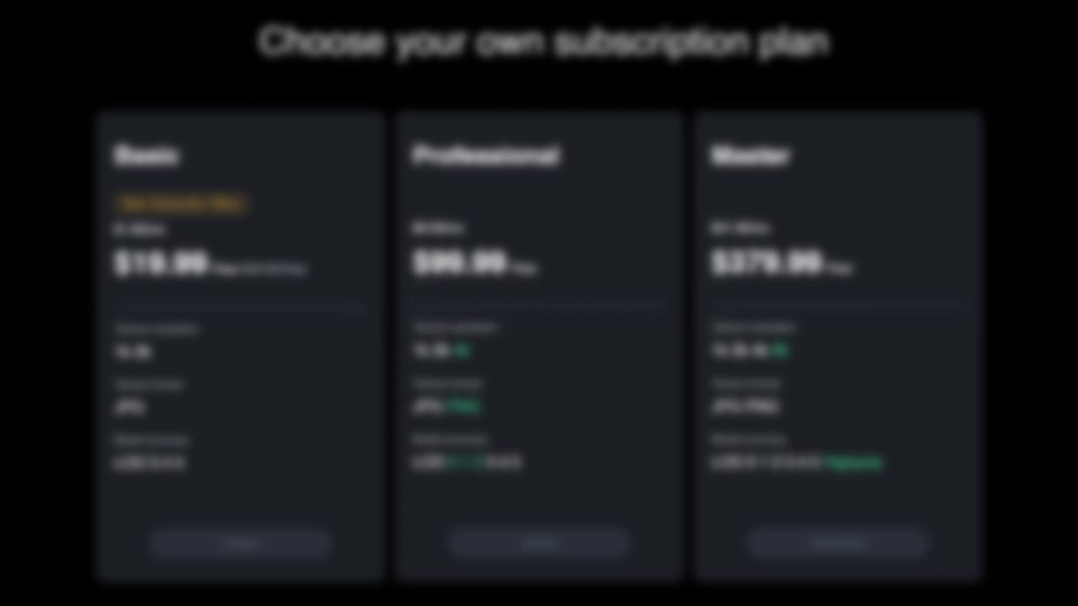
Switch to Blender and examine the imported shack, stone lantern and rocky ground scan from several angles and up close.
{"action": "middle_click_drag", "start_coordinate": [645, 369], "coordinate": [579, 348]}
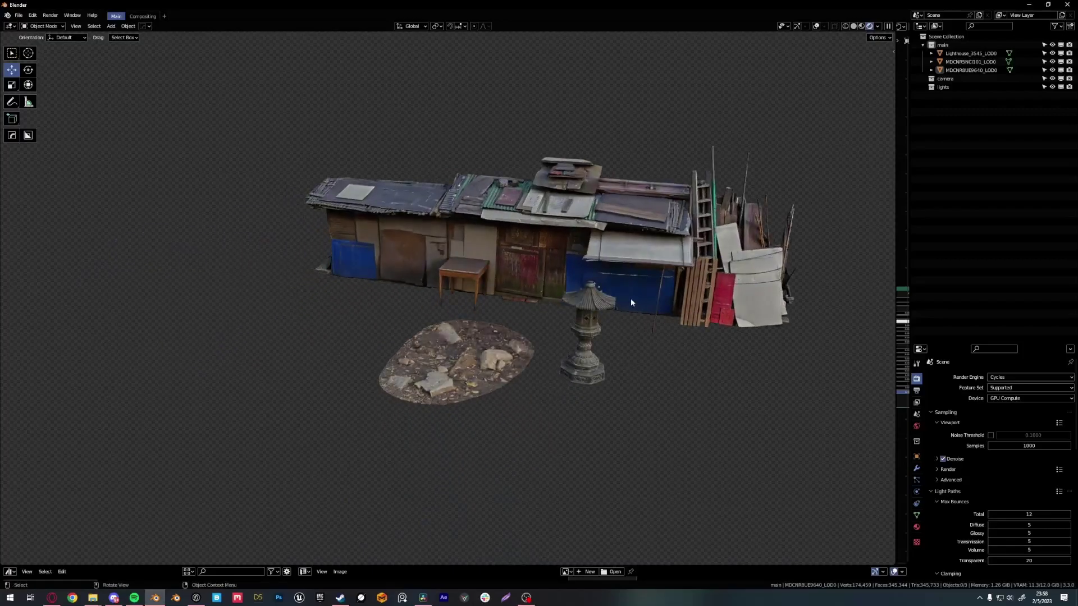
{"action": "scroll", "coordinate": [635, 295], "scroll_direction": "up", "scroll_amount": 2}
{"action": "mouse_move", "coordinate": [634, 297]}
{"action": "middle_mouse_down"}
{"action": "mouse_move", "coordinate": [539, 296]}
{"action": "mouse_move", "coordinate": [629, 288]}
{"action": "mouse_move", "coordinate": [649, 298]}
{"action": "mouse_move", "coordinate": [641, 302]}
{"action": "middle_mouse_up"}
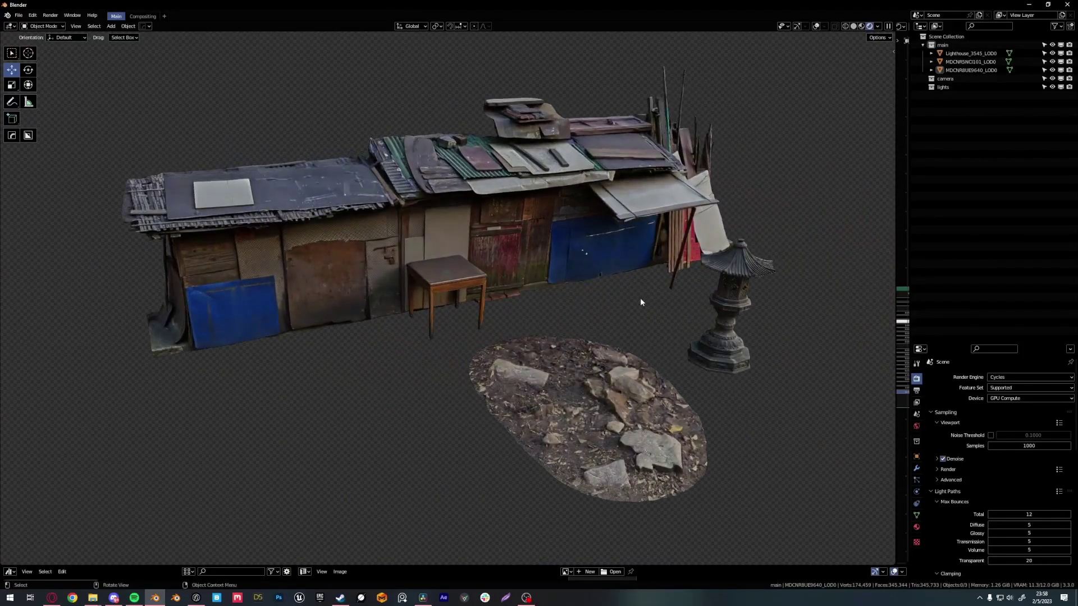
{"action": "scroll", "coordinate": [447, 269], "scroll_direction": "up", "scroll_amount": 4}
{"action": "middle_click_drag", "start_coordinate": [433, 268], "coordinate": [467, 296]}
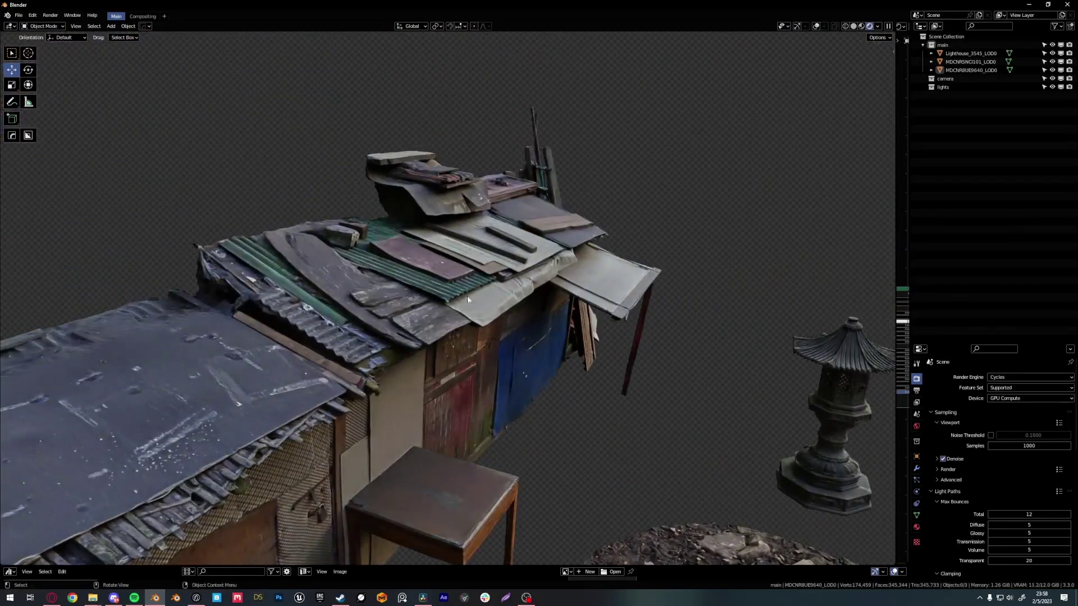
{"action": "scroll", "coordinate": [580, 255], "scroll_direction": "up", "scroll_amount": 4}
{"action": "scroll", "coordinate": [579, 255], "scroll_direction": "down", "scroll_amount": 4}
{"action": "middle_click_drag", "start_coordinate": [579, 255], "coordinate": [519, 255]}
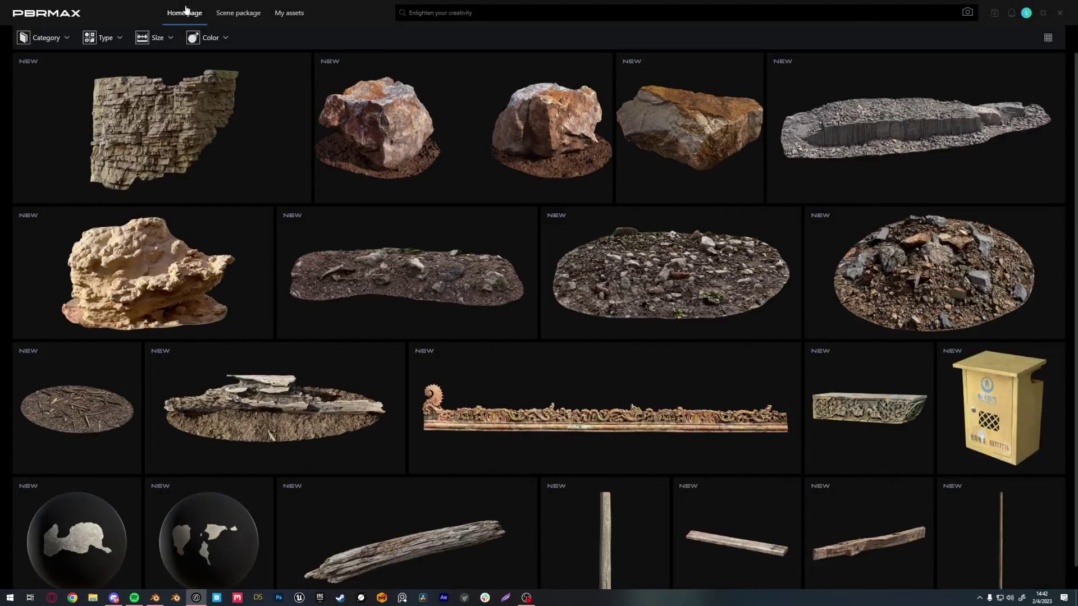
In PBRMAX, open the Gravel Ground asset and exclude the HIGHPLOY, LOD2, LOD3 and LOD6 meshes from its download.
{"action": "scroll", "coordinate": [522, 285], "scroll_direction": "down", "scroll_amount": 8}
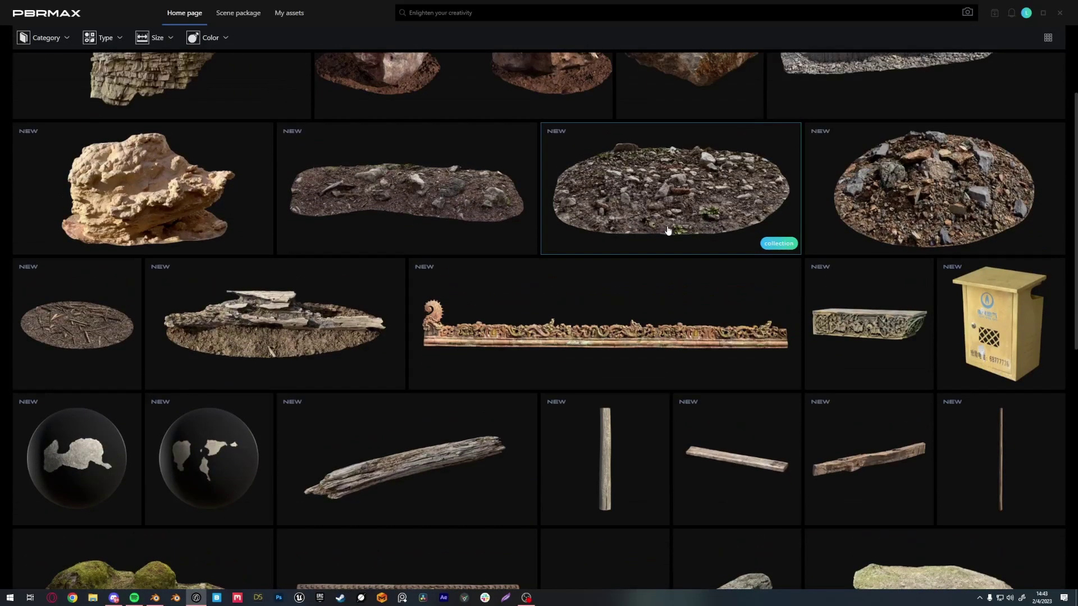
{"action": "left_click", "coordinate": [668, 236]}
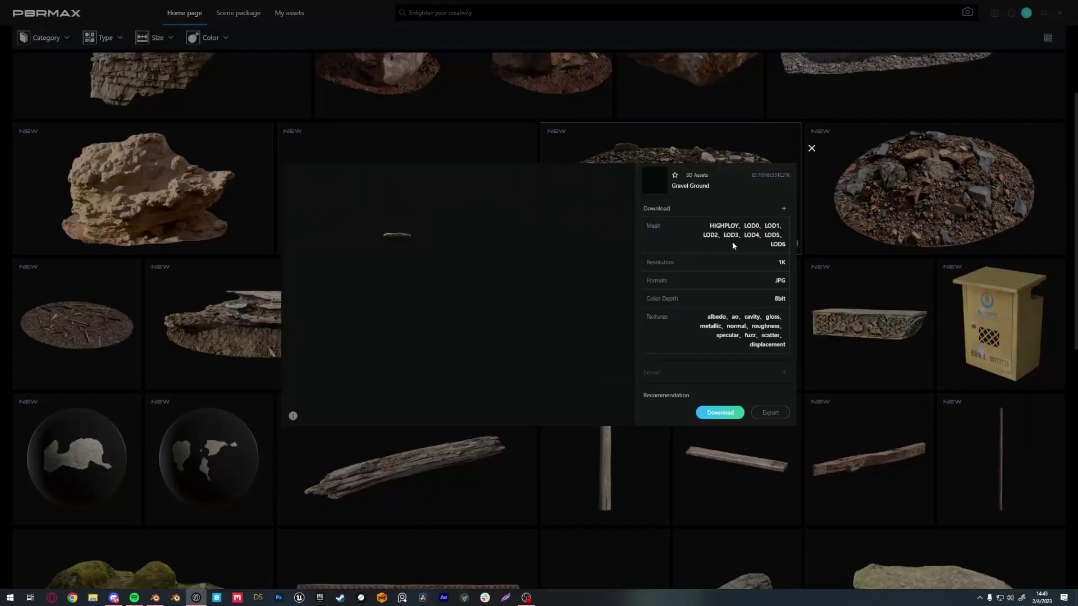
{"action": "left_click", "coordinate": [784, 209]}
{"action": "left_click", "coordinate": [650, 238]}
{"action": "left_click", "coordinate": [650, 250]}
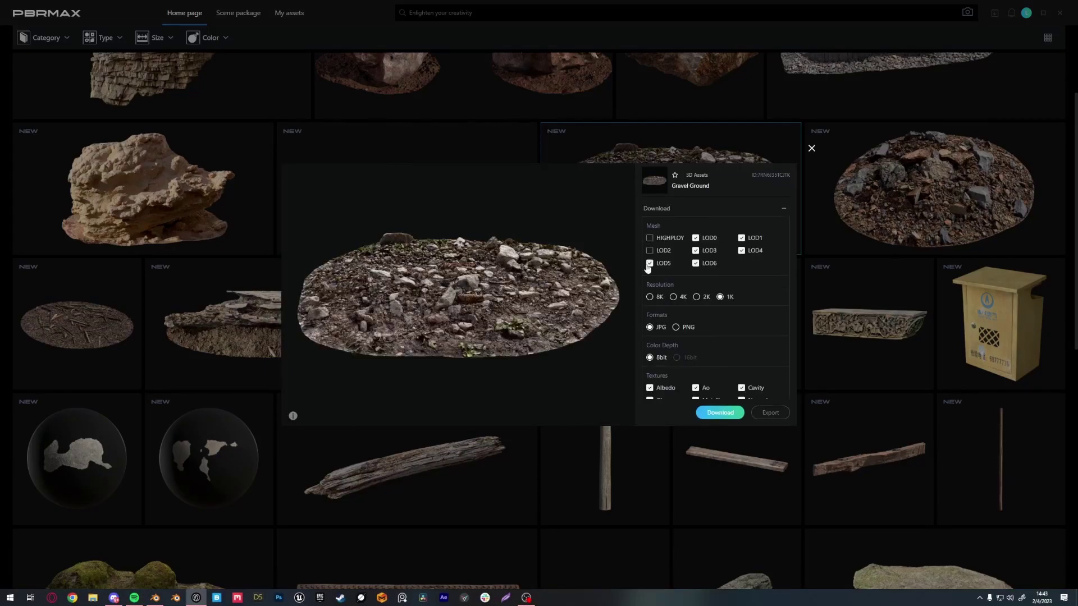
{"action": "left_click", "coordinate": [696, 264]}
{"action": "left_click", "coordinate": [696, 251]}
Set Gravel Ground's download to 4K resolution with only the Albedo, Normal, Roughness and Displacement textures.
{"action": "scroll", "coordinate": [710, 315], "scroll_direction": "down", "scroll_amount": 2}
{"action": "left_click", "coordinate": [696, 298]}
{"action": "left_click", "coordinate": [650, 311]}
{"action": "left_click", "coordinate": [742, 298]}
{"action": "left_click", "coordinate": [695, 311]}
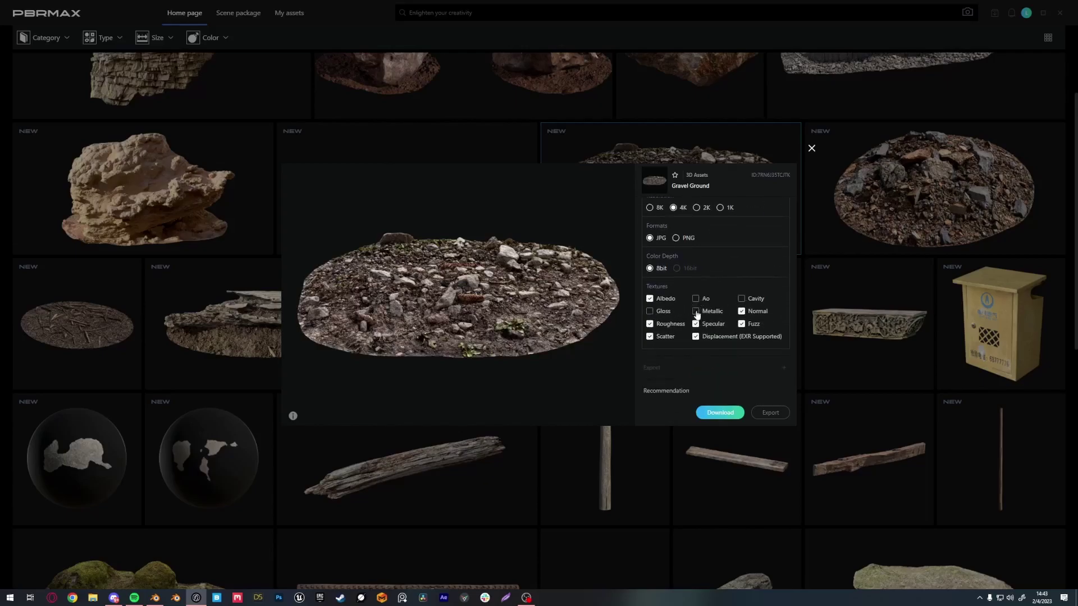
{"action": "left_click", "coordinate": [741, 324]}
{"action": "left_click", "coordinate": [697, 325]}
Start the Gravel Ground download and check its progress in the Download Manager.
{"action": "left_click", "coordinate": [720, 413]}
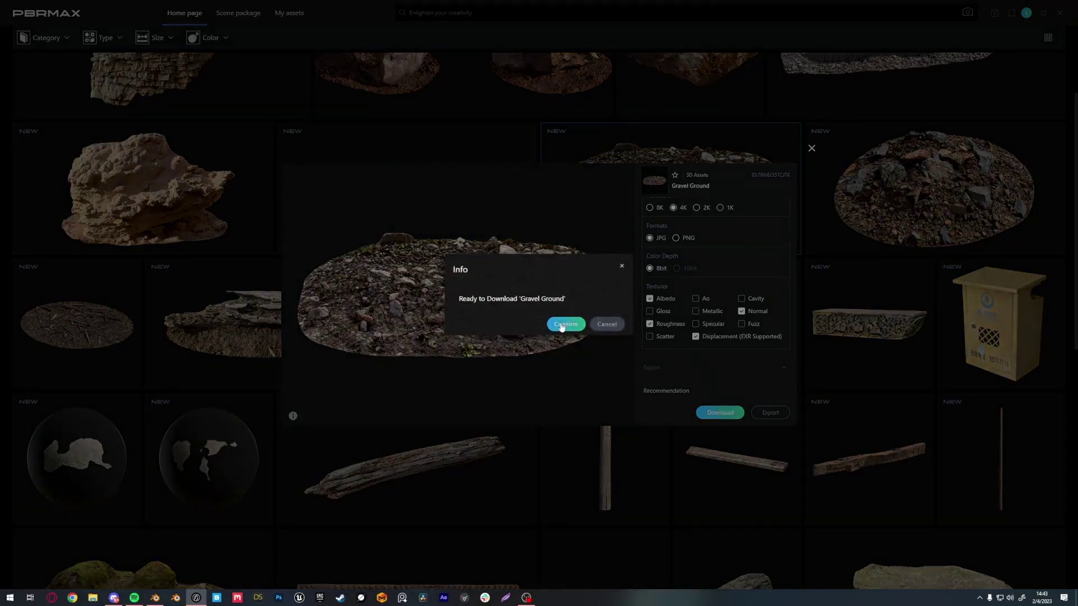
{"action": "left_click", "coordinate": [566, 321]}
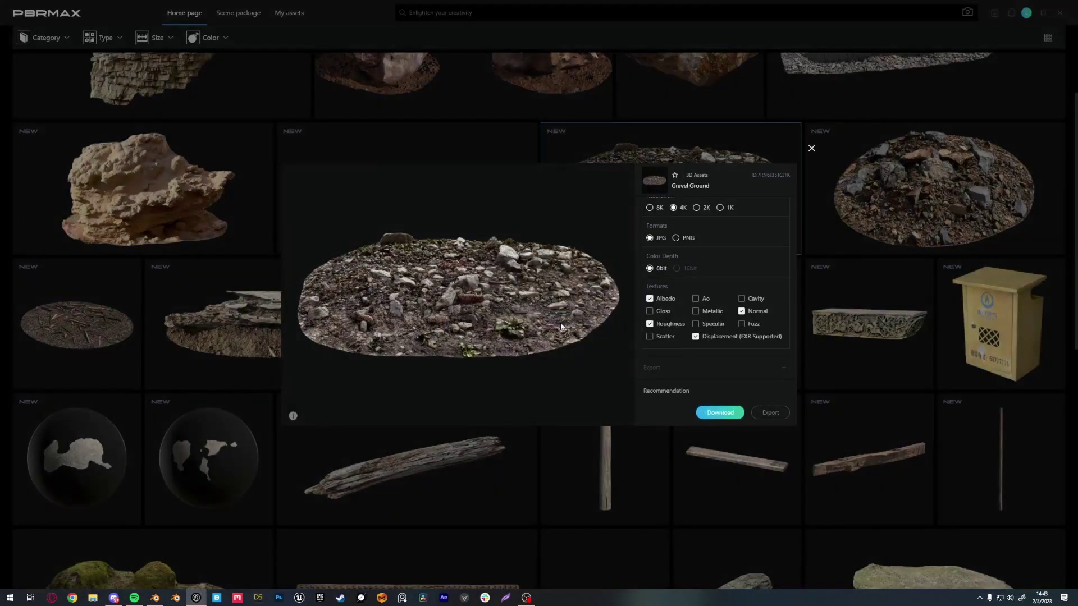
{"action": "left_click", "coordinate": [812, 149]}
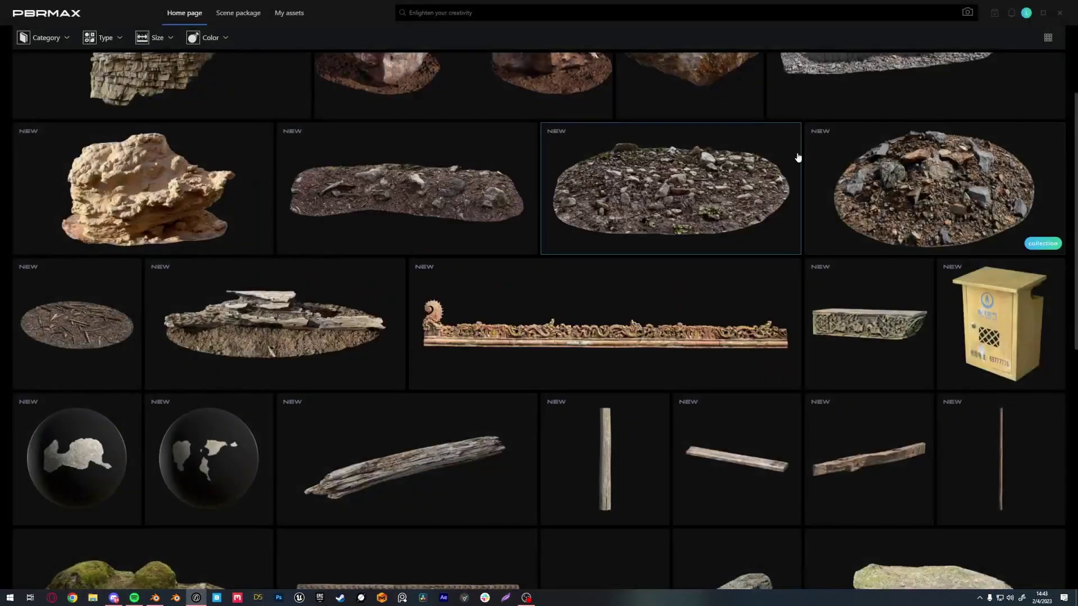
{"action": "left_click", "coordinate": [993, 13]}
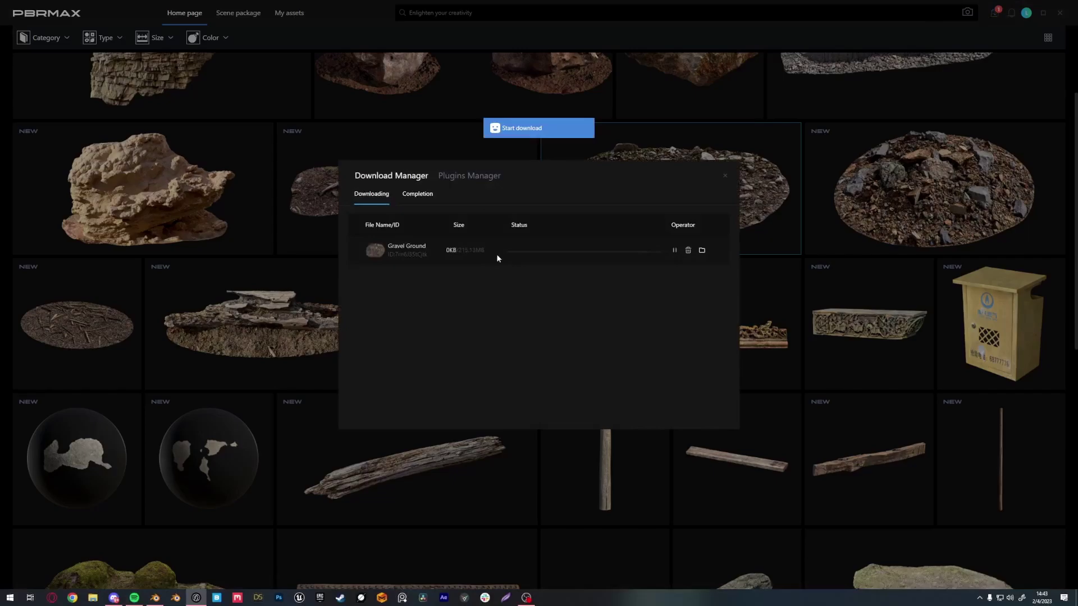
{"action": "left_click", "coordinate": [726, 176]}
Browse the locally stored assets in the PBRMAX library for ground and rock scans.
{"action": "left_click", "coordinate": [287, 12]}
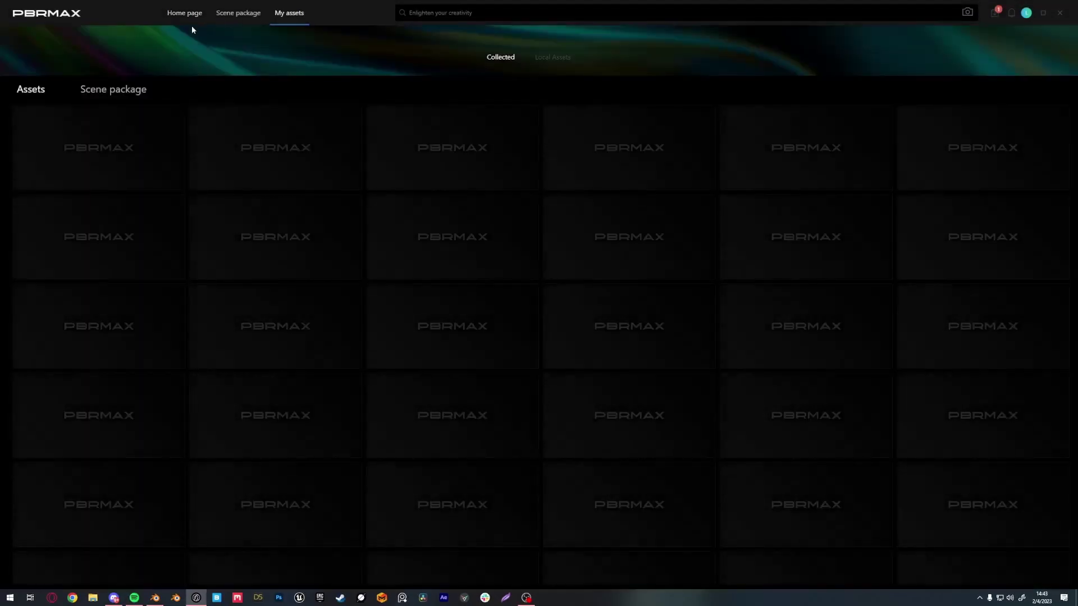
{"action": "left_click", "coordinate": [546, 61]}
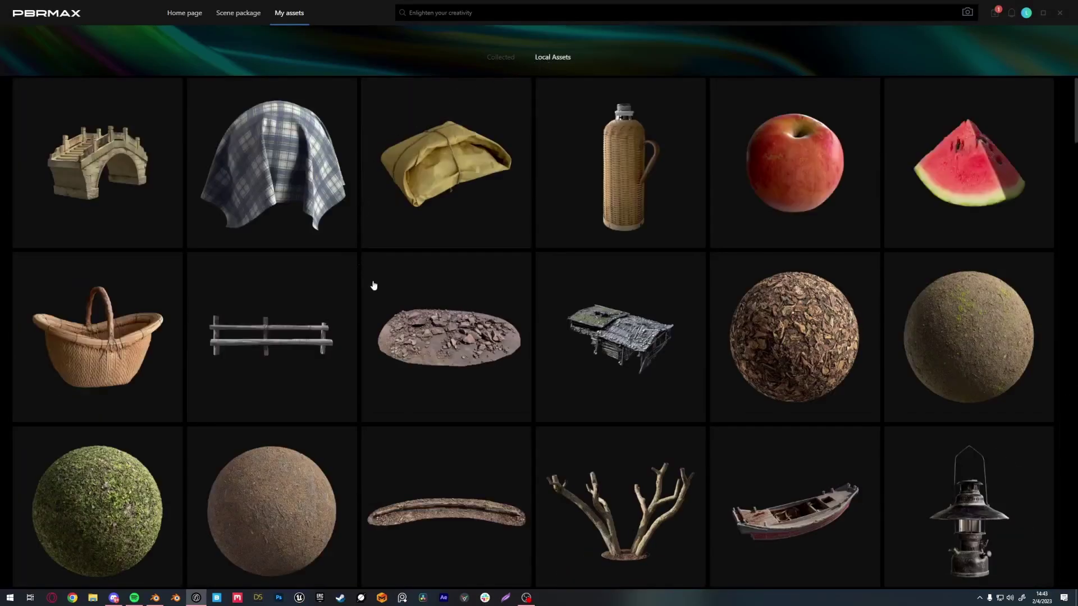
{"action": "scroll", "coordinate": [460, 334], "scroll_direction": "down", "scroll_amount": 5}
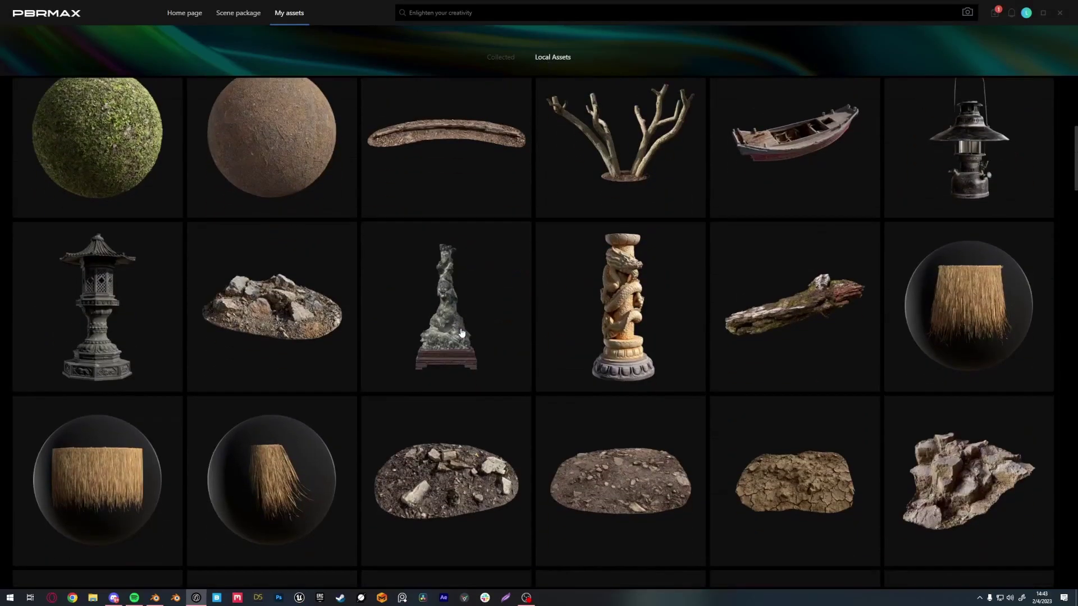
{"action": "scroll", "coordinate": [460, 334], "scroll_direction": "down", "scroll_amount": 3}
{"action": "scroll", "coordinate": [462, 333], "scroll_direction": "down", "scroll_amount": 3}
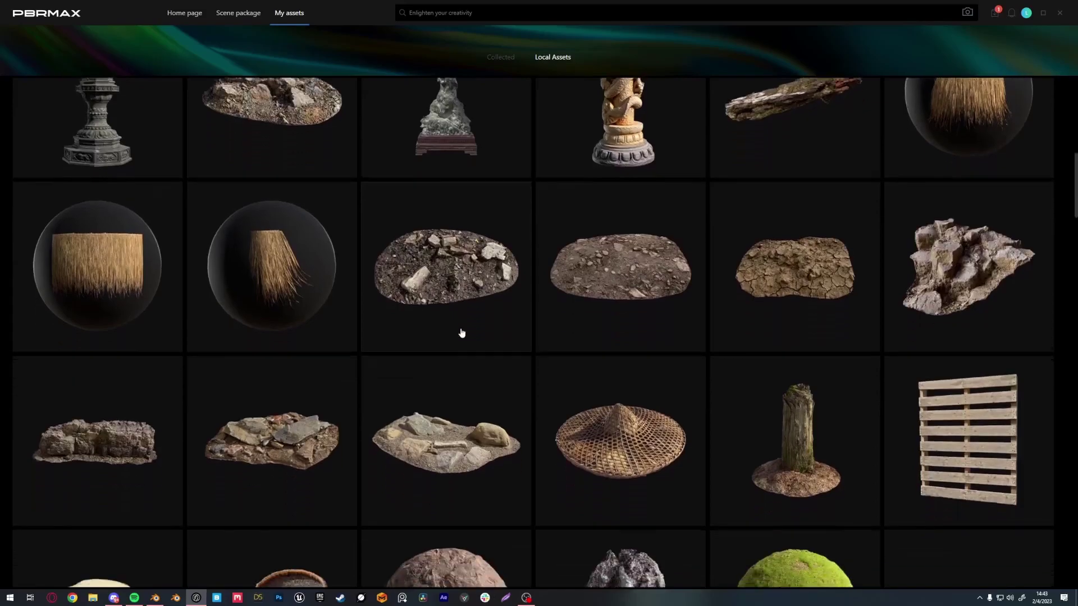
Find the downloaded Gravel Ground scan among the local assets, open it and show its export settings.
{"action": "scroll", "coordinate": [462, 333], "scroll_direction": "down", "scroll_amount": 15}
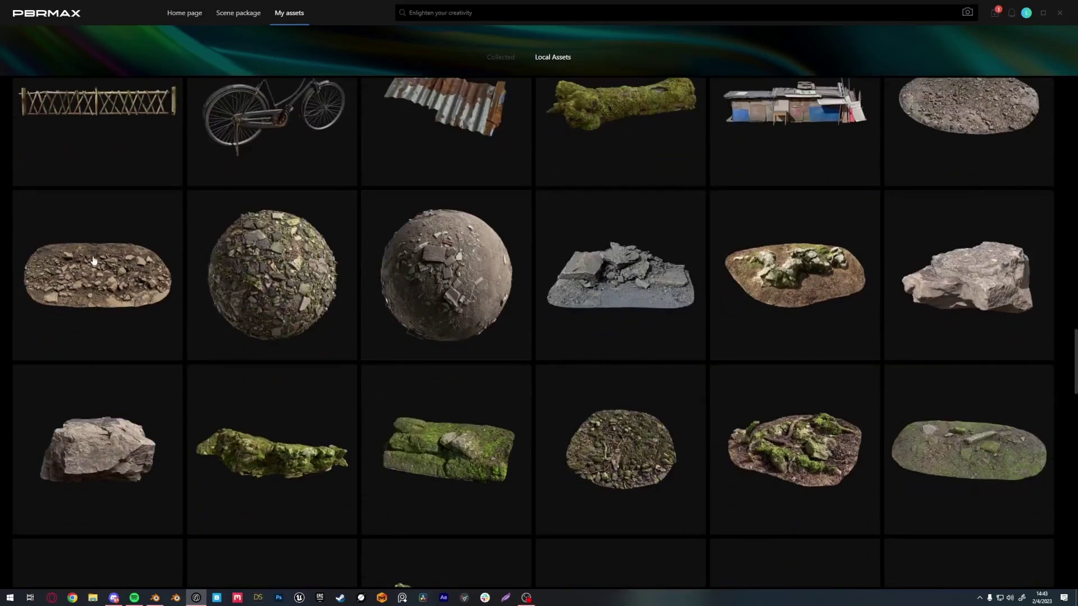
{"action": "scroll", "coordinate": [94, 260], "scroll_direction": "down", "scroll_amount": 1}
{"action": "left_click", "coordinate": [93, 260]}
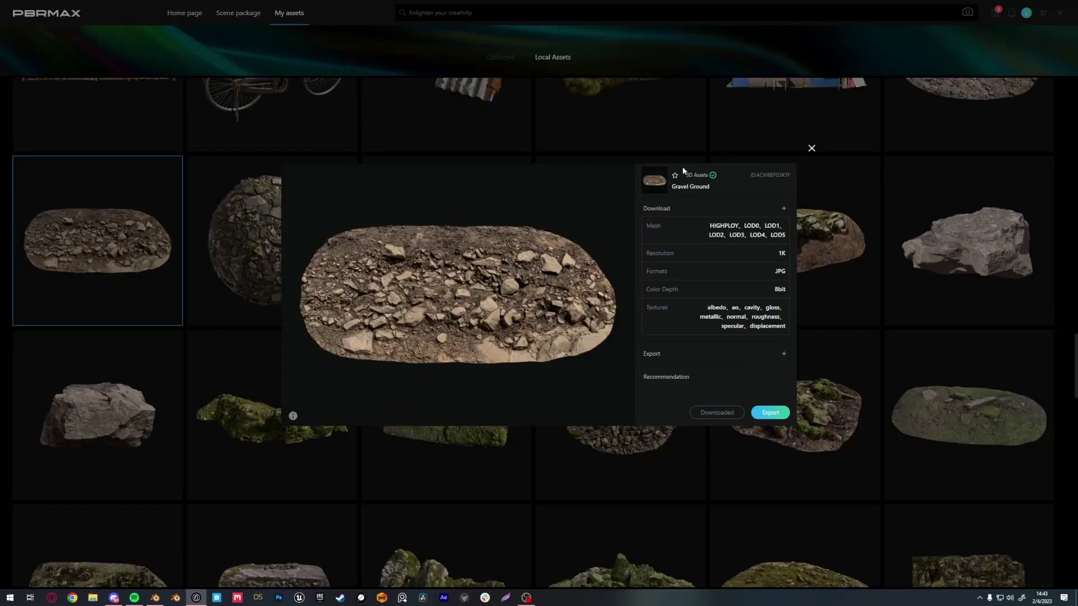
{"action": "left_click", "coordinate": [783, 359]}
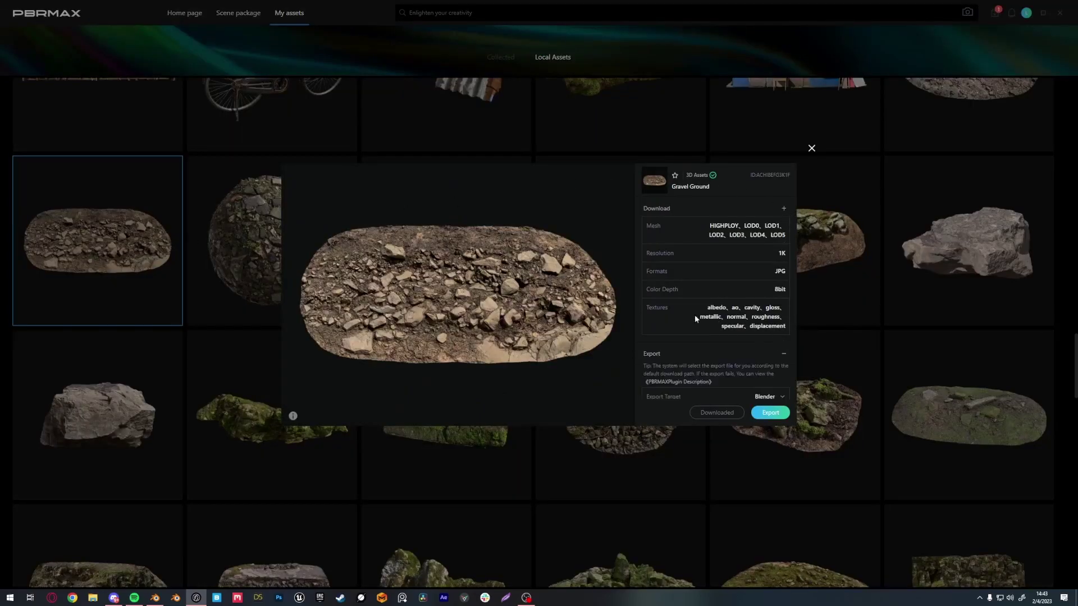
Limit Gravel Ground's export to the LOD0 mesh at 4K resolution, keeping Blender as the export target.
{"action": "scroll", "coordinate": [695, 314], "scroll_direction": "down", "scroll_amount": 3}
{"action": "left_click", "coordinate": [782, 272]}
{"action": "left_click", "coordinate": [767, 296]}
{"action": "left_click", "coordinate": [767, 329]}
{"action": "left_click", "coordinate": [767, 346]}
{"action": "left_click", "coordinate": [772, 356]}
{"action": "left_click", "coordinate": [767, 370]}
{"action": "scroll", "coordinate": [771, 375], "scroll_direction": "down", "scroll_amount": 1}
{"action": "left_click", "coordinate": [771, 374]}
{"action": "left_click", "coordinate": [783, 272]}
{"action": "left_click", "coordinate": [781, 288]}
{"action": "left_click", "coordinate": [771, 322]}
{"action": "left_click", "coordinate": [782, 306]}
Restrict the exported textures to Albedo, Normal, Roughness and Displacement, and export Gravel Ground to Blender.
{"action": "left_click", "coordinate": [778, 306]}
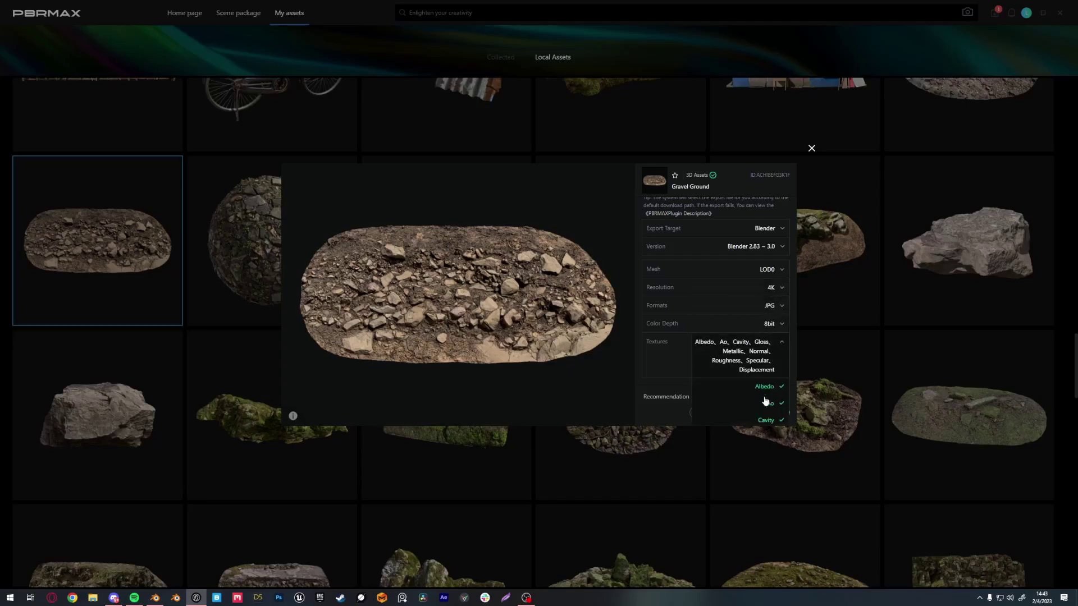
{"action": "left_click", "coordinate": [730, 362]}
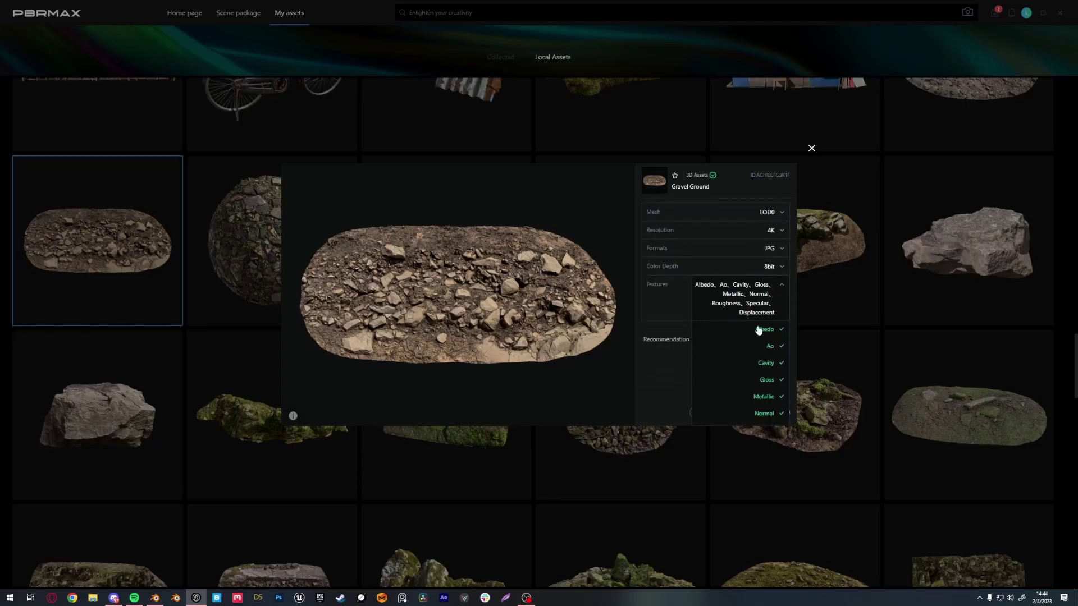
{"action": "left_click", "coordinate": [770, 355]}
{"action": "left_click", "coordinate": [767, 370]}
{"action": "left_click", "coordinate": [766, 380]}
{"action": "left_click", "coordinate": [764, 397]}
{"action": "scroll", "coordinate": [764, 397], "scroll_direction": "down", "scroll_amount": 1}
{"action": "left_click", "coordinate": [754, 391]}
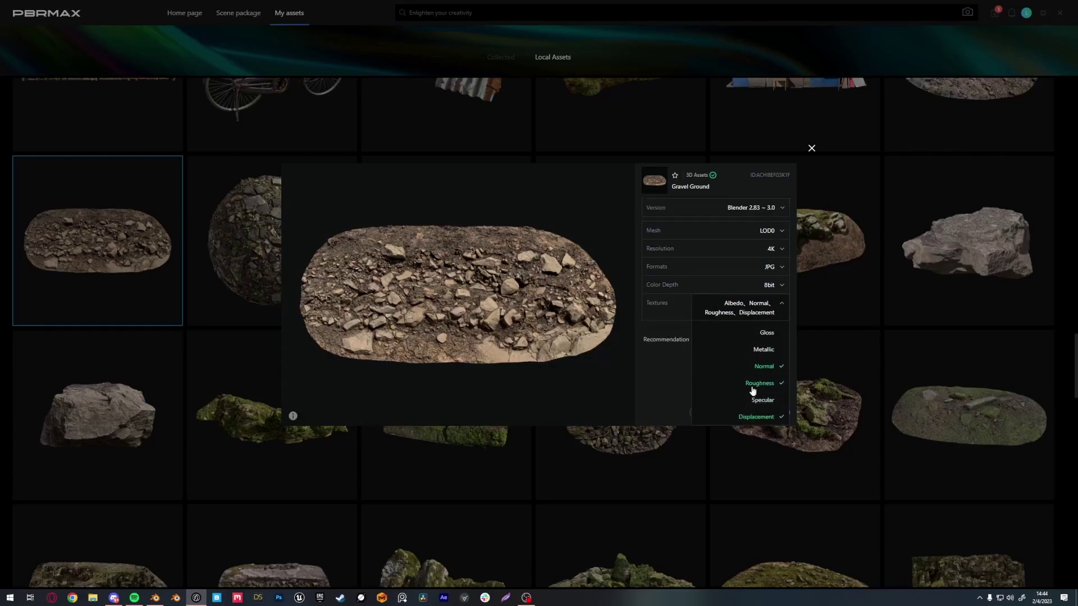
{"action": "left_click", "coordinate": [785, 306]}
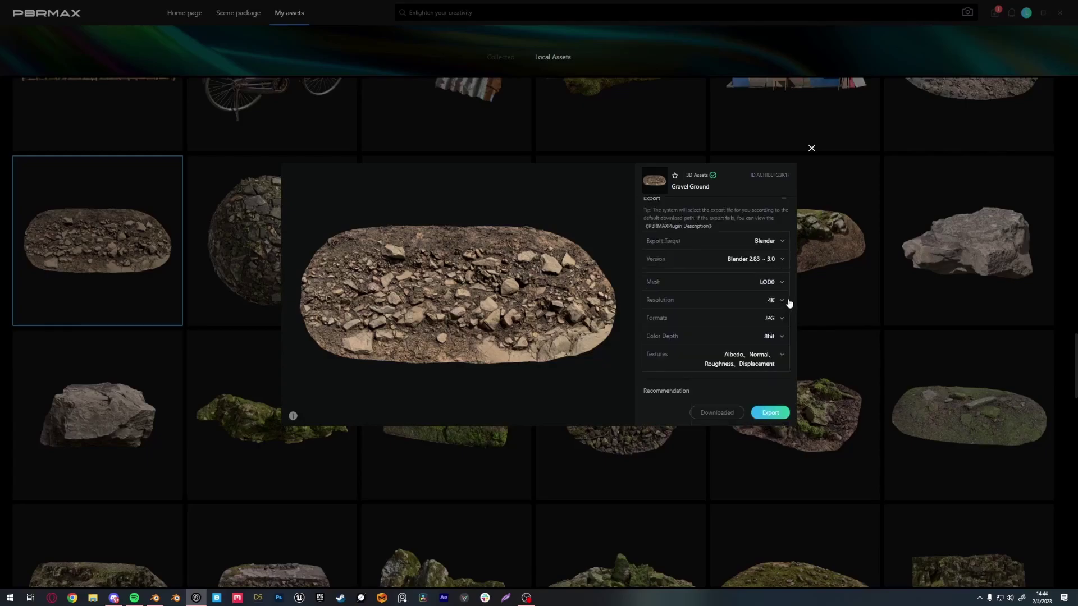
{"action": "left_click", "coordinate": [783, 417]}
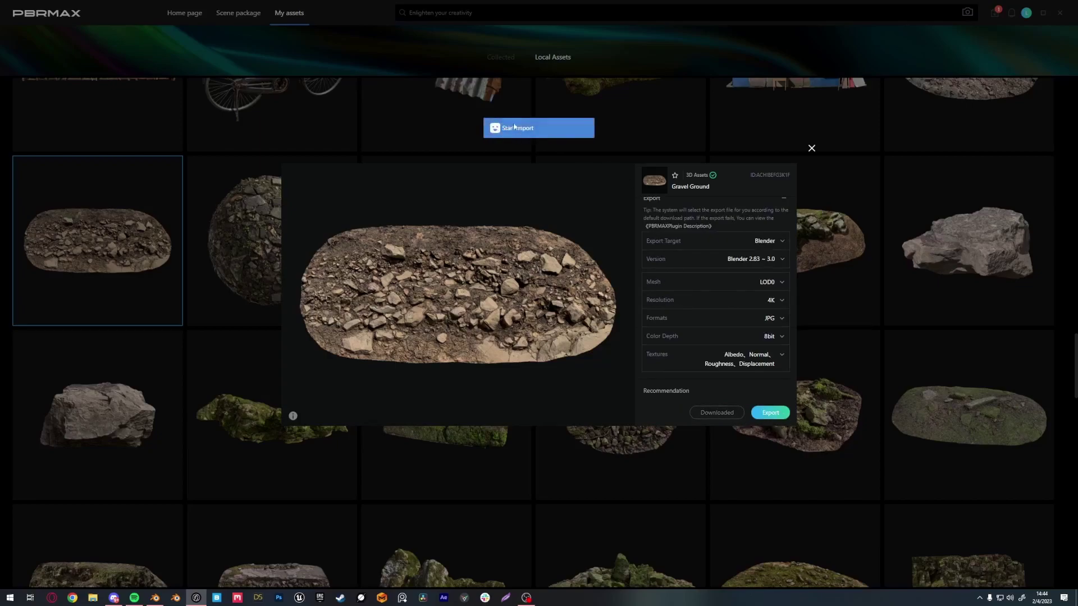
Switch to Blender, enlarge the 3D view and snap the imported gravel mesh to a 3D cursor placed on the path.
{"action": "left_click", "coordinate": [157, 596]}
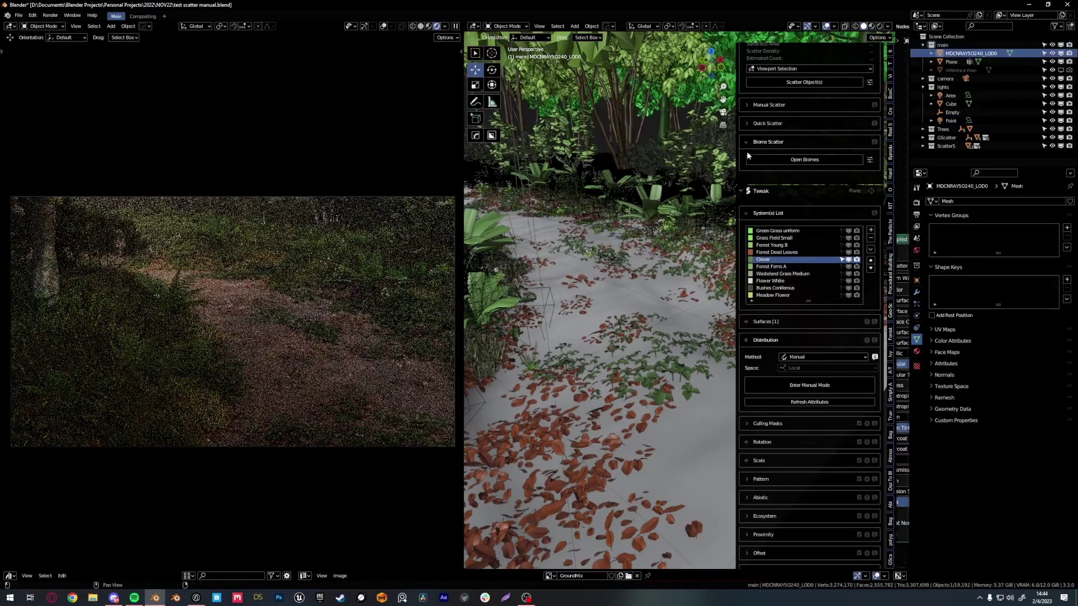
{"action": "left_click_drag", "start_coordinate": [735, 153], "coordinate": [881, 153]}
{"action": "scroll", "coordinate": [669, 346], "scroll_direction": "up", "scroll_amount": 3}
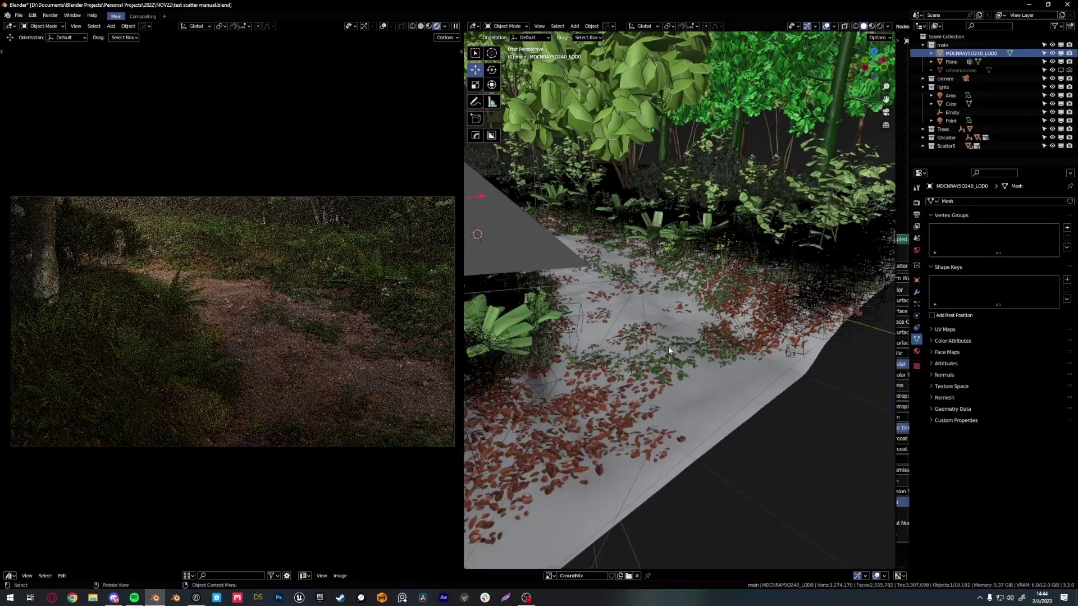
{"action": "scroll", "coordinate": [644, 320], "scroll_direction": "up", "scroll_amount": 2, "text": "shift"}
{"action": "right_click", "coordinate": [636, 320], "text": "shift"}
{"action": "key", "text": "shift+s"}
{"action": "left_click", "coordinate": [632, 313]}
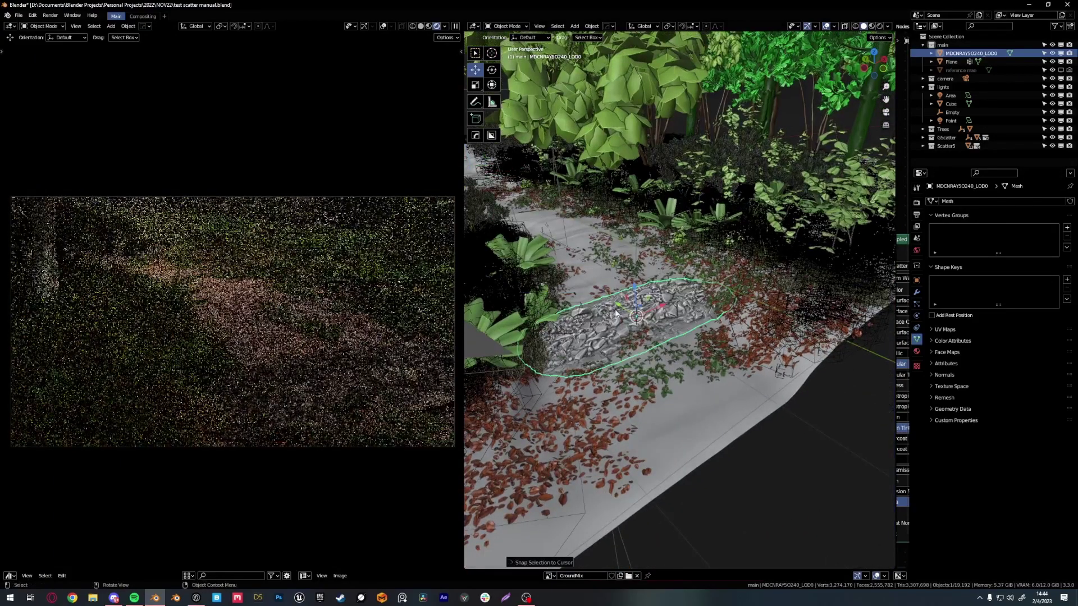
Rotate the gravel mesh about the global Z axis so that it runs along the path.
{"action": "middle_click_drag", "start_coordinate": [649, 317], "coordinate": [646, 337]}
{"action": "key", "text": "r"}
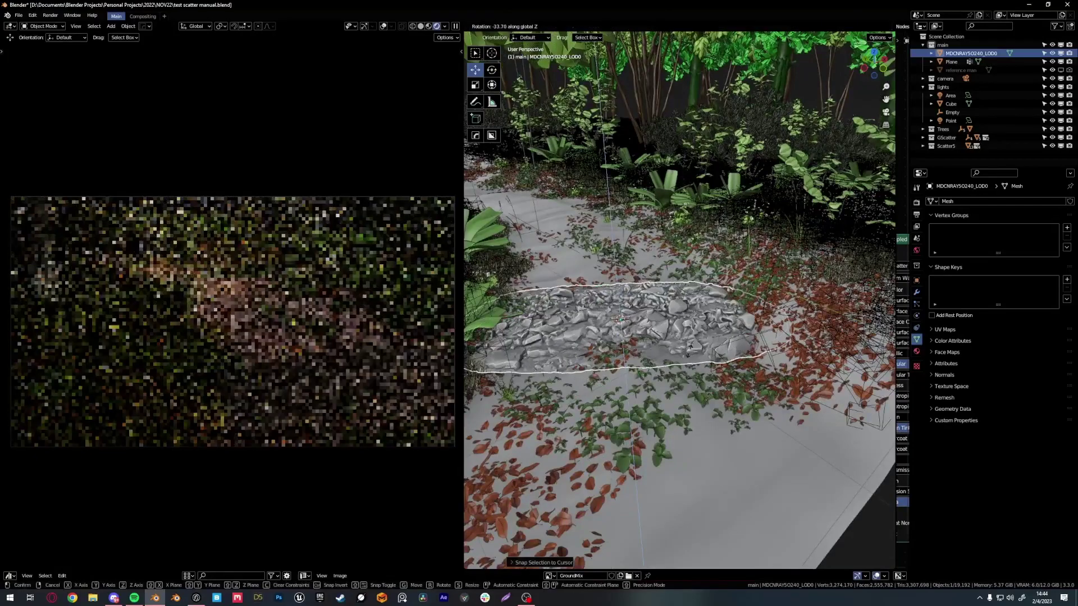
{"action": "left_click", "coordinate": [647, 315]}
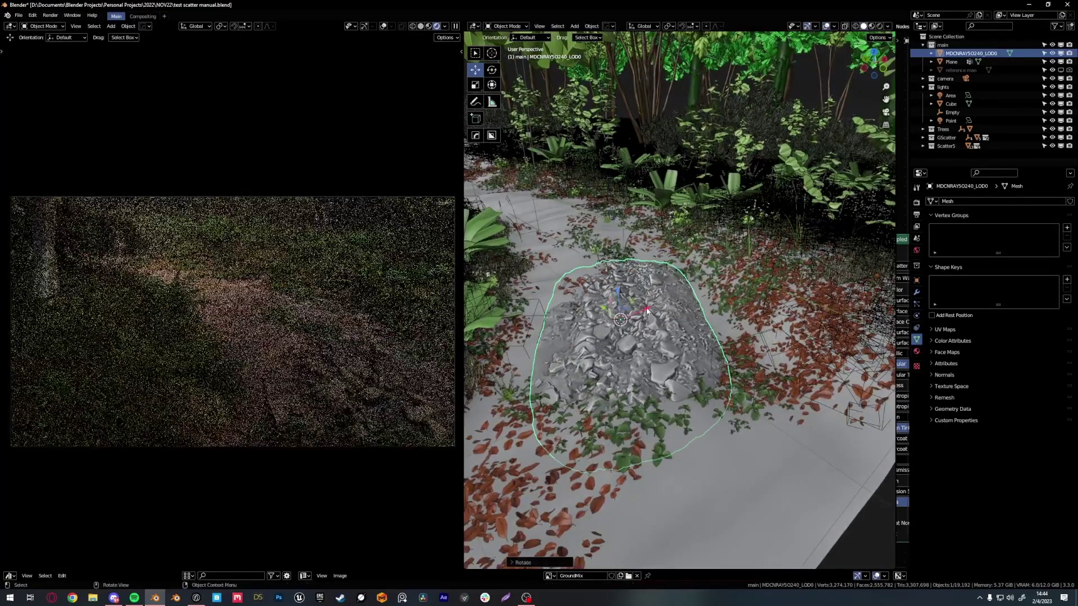
Use the Local transform orientation to move the gravel mesh toward the ferns and sink it into the path along local Y.
{"action": "key", "text": "comma"}
{"action": "left_click", "coordinate": [650, 323]}
{"action": "key", "text": "g"}
{"action": "left_click", "coordinate": [572, 315]}
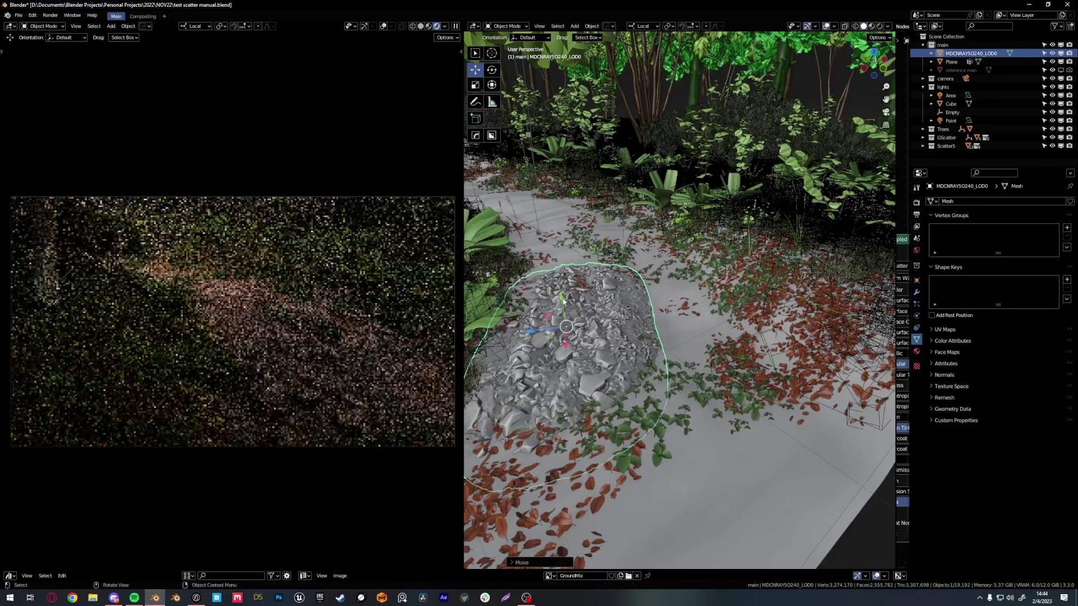
{"action": "key", "text": "g"}
{"action": "key", "text": "y"}
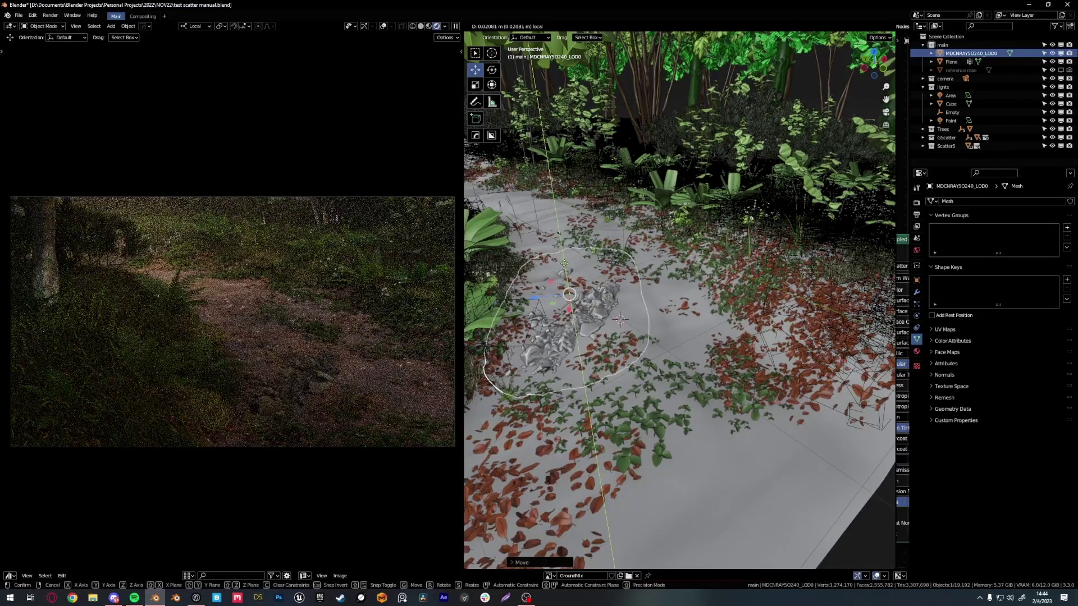
{"action": "left_click", "coordinate": [183, 391]}
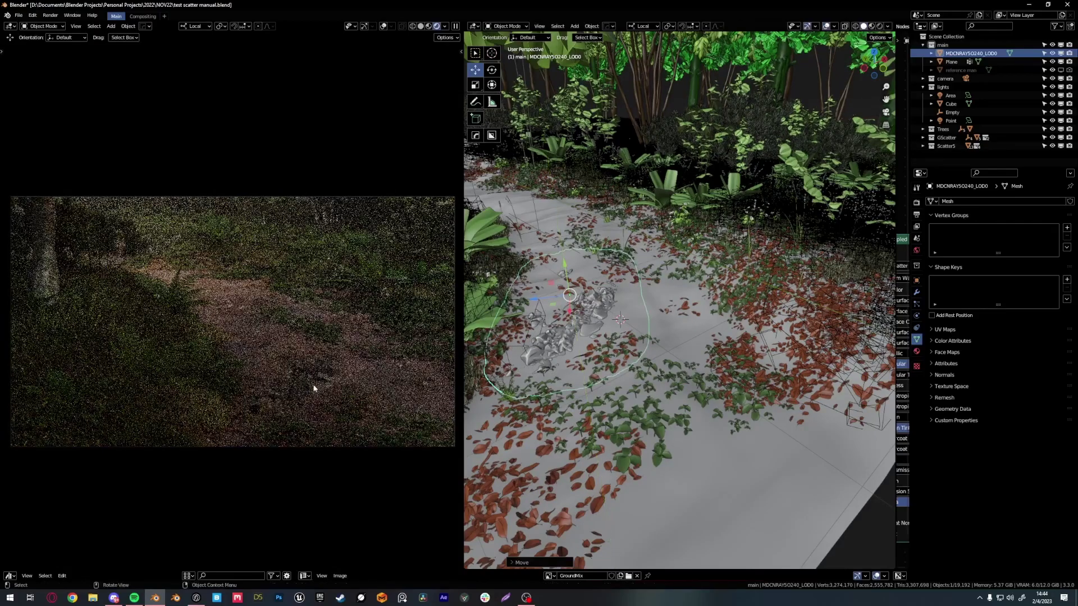
Check the gravel's blend with the path up close in the rendered view and save the file.
{"action": "scroll", "coordinate": [665, 296], "scroll_direction": "down", "scroll_amount": 6}
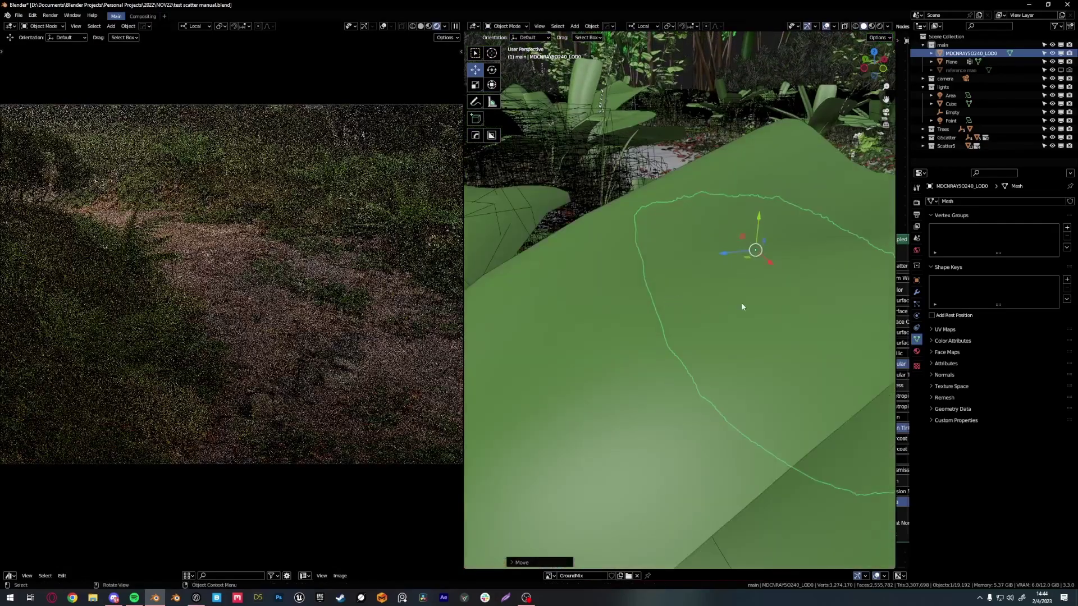
{"action": "middle_click_drag", "start_coordinate": [741, 304], "coordinate": [663, 359]}
{"action": "scroll", "coordinate": [329, 385], "scroll_direction": "up", "scroll_amount": 3}
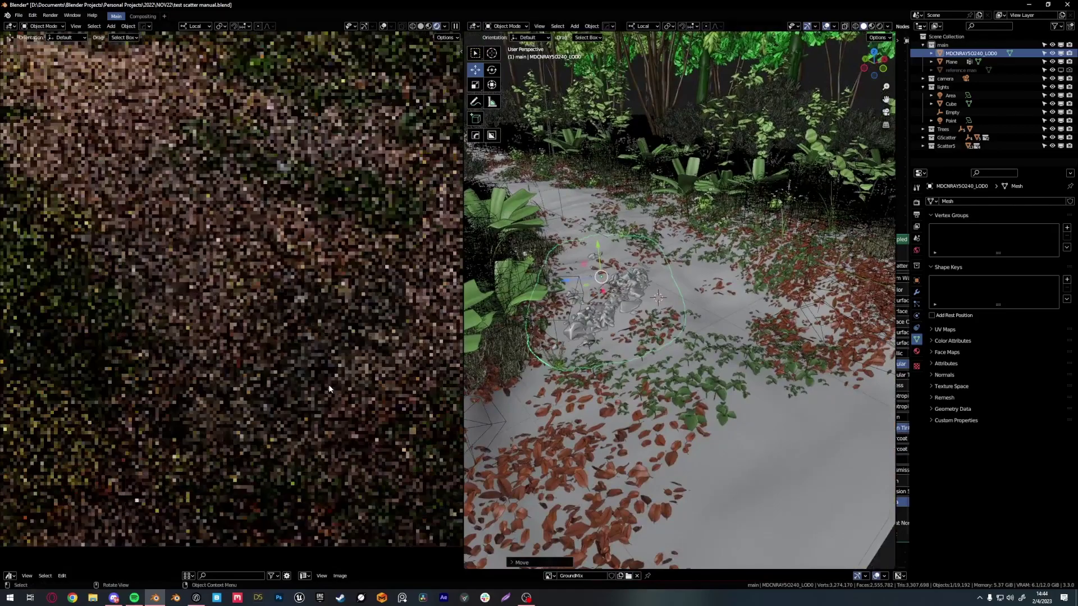
{"action": "key", "text": "ctrl+s"}
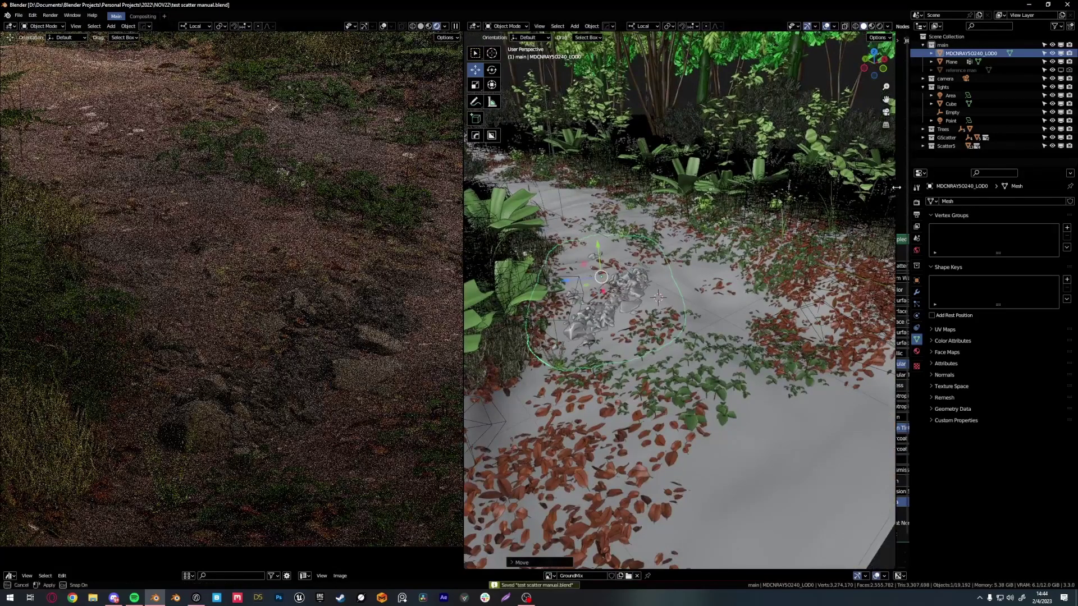
Insert a Hue Saturation Value node on the color link into the gravel material's Principled BSDF and adjust its hue.
{"action": "left_click_drag", "start_coordinate": [896, 253], "coordinate": [590, 287]}
{"action": "scroll", "coordinate": [625, 288], "scroll_direction": "down", "scroll_amount": 2}
{"action": "middle_click_drag", "start_coordinate": [624, 288], "coordinate": [709, 292]}
{"action": "key", "text": "shift+a"}
{"action": "left_click", "coordinate": [730, 307]}
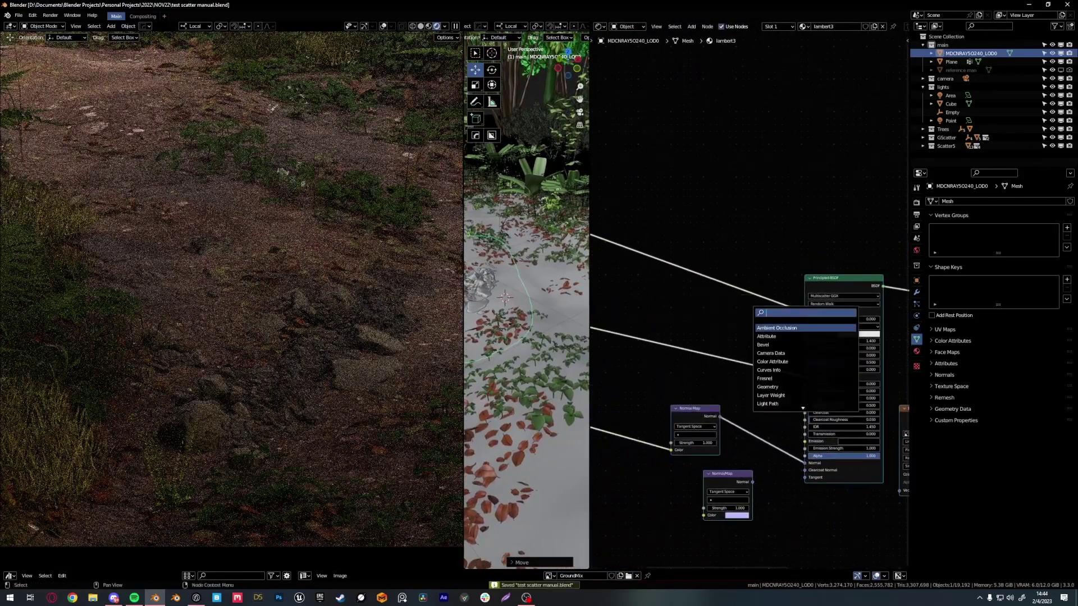
{"action": "type", "text": "hu"}
{"action": "left_click", "coordinate": [771, 329]}
{"action": "left_click", "coordinate": [673, 293]}
{"action": "scroll", "coordinate": [730, 269], "scroll_direction": "up", "scroll_amount": 4}
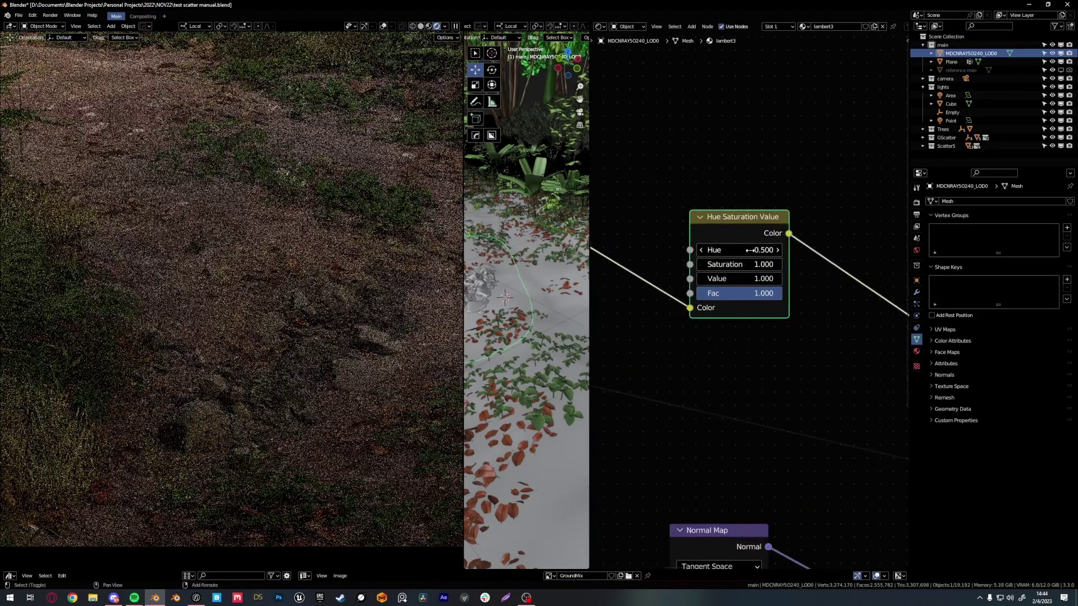
{"action": "mouse_move", "coordinate": [753, 253]}
{"action": "left_mouse_down"}
{"action": "mouse_move", "coordinate": [720, 254]}
{"action": "mouse_move", "coordinate": [754, 257]}
{"action": "left_mouse_up"}
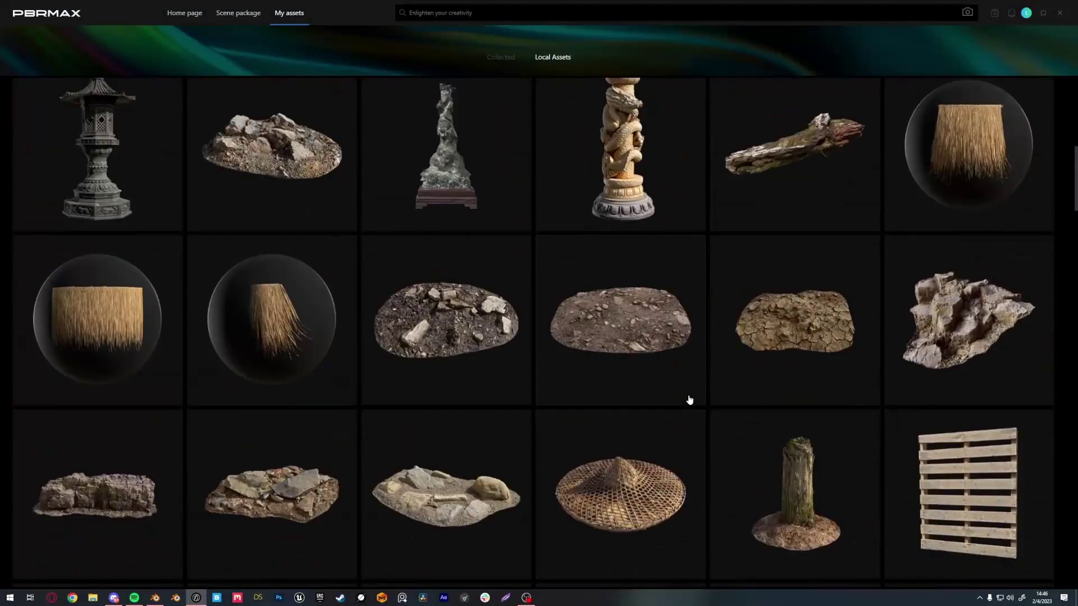
Switch to PBRMAX and export the cracked ground scan from the local assets to Blender.
{"action": "scroll", "coordinate": [688, 402], "scroll_direction": "up", "scroll_amount": 2}
{"action": "left_click", "coordinate": [786, 422]}
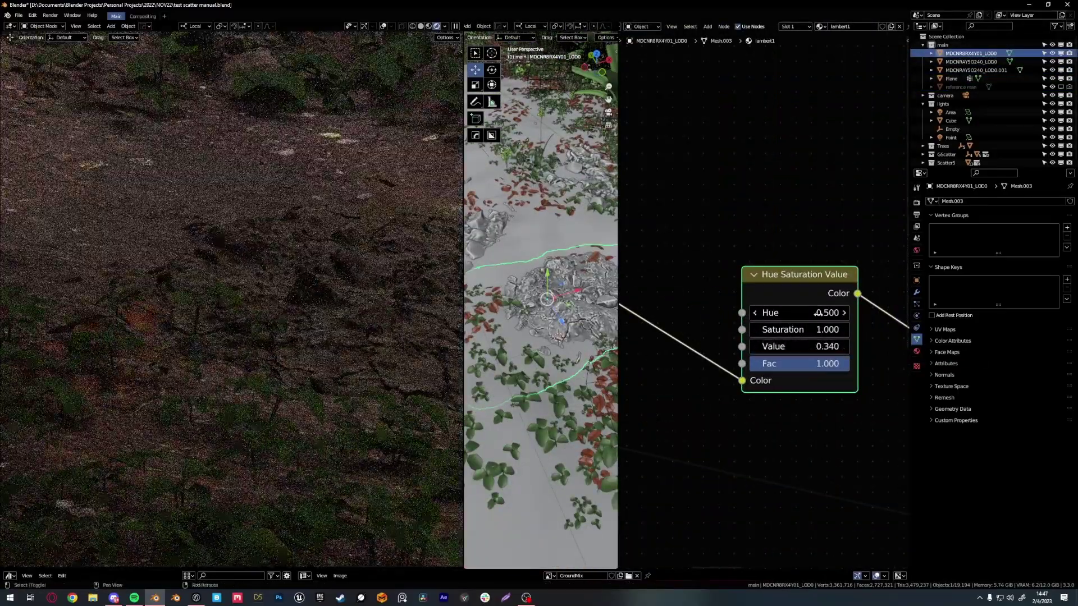
In Blender, set the new ground material's hue to 0.470, saturation to 1.090 and value to 0.210, and save the file.
{"action": "left_click_drag", "start_coordinate": [808, 313], "coordinate": [803, 313]}
{"action": "left_click_drag", "start_coordinate": [854, 330], "coordinate": [825, 347]}
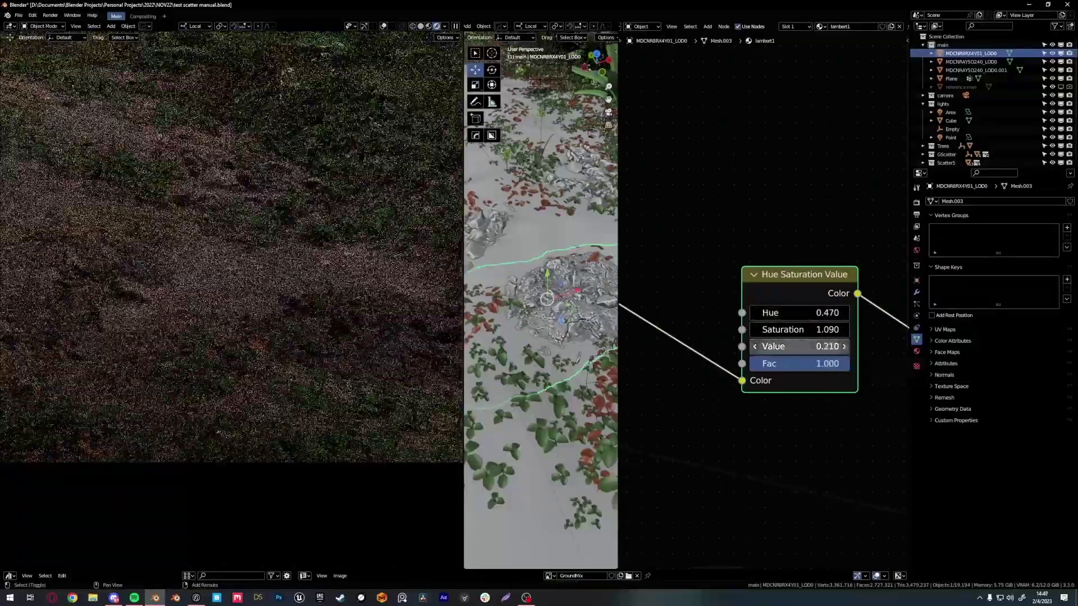
{"action": "key", "text": "ctrl+s"}
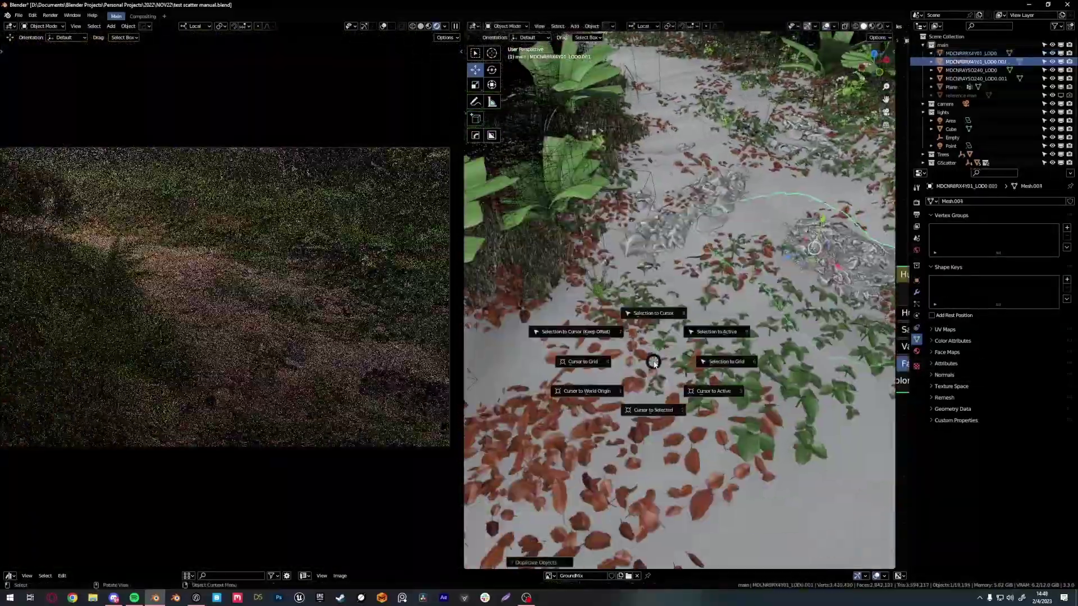
Duplicate the MDCNRBRX4Y01 ground mesh to cover another part of the path.
{"action": "key", "text": "shift+d"}
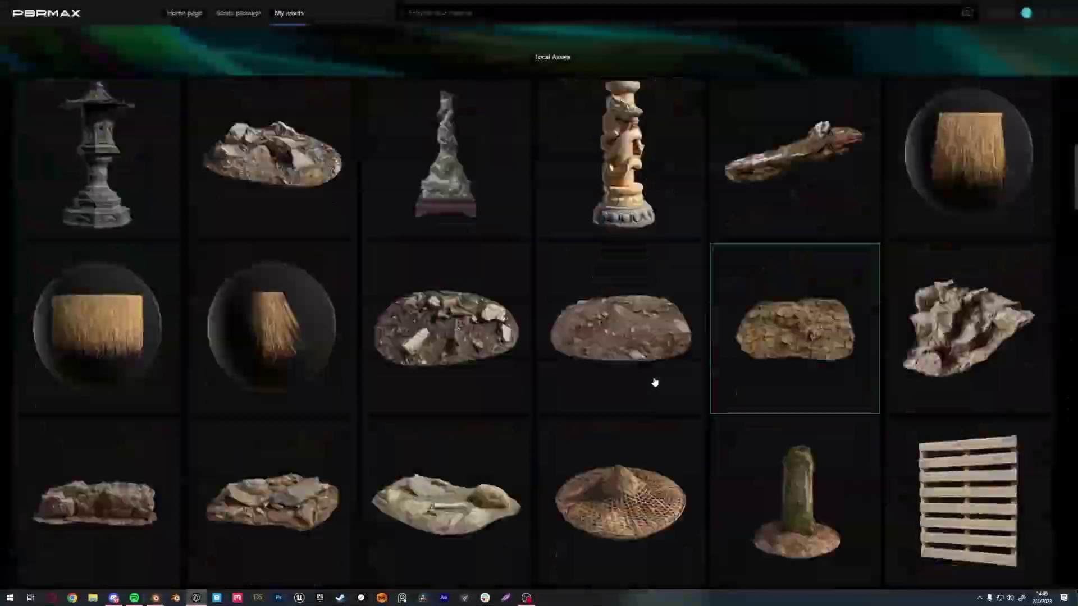
Export another ground scan from PBRMAX and snap the imported mesh to the 3D cursor on the path in Blender.
{"action": "left_click", "coordinate": [734, 337]}
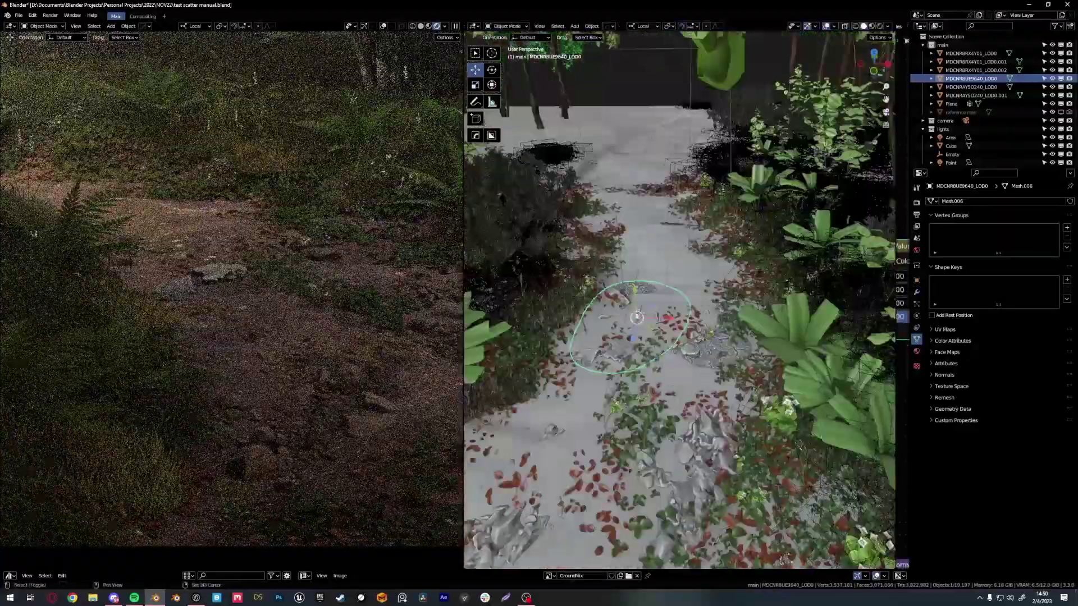
{"action": "key", "text": "shift+s"}
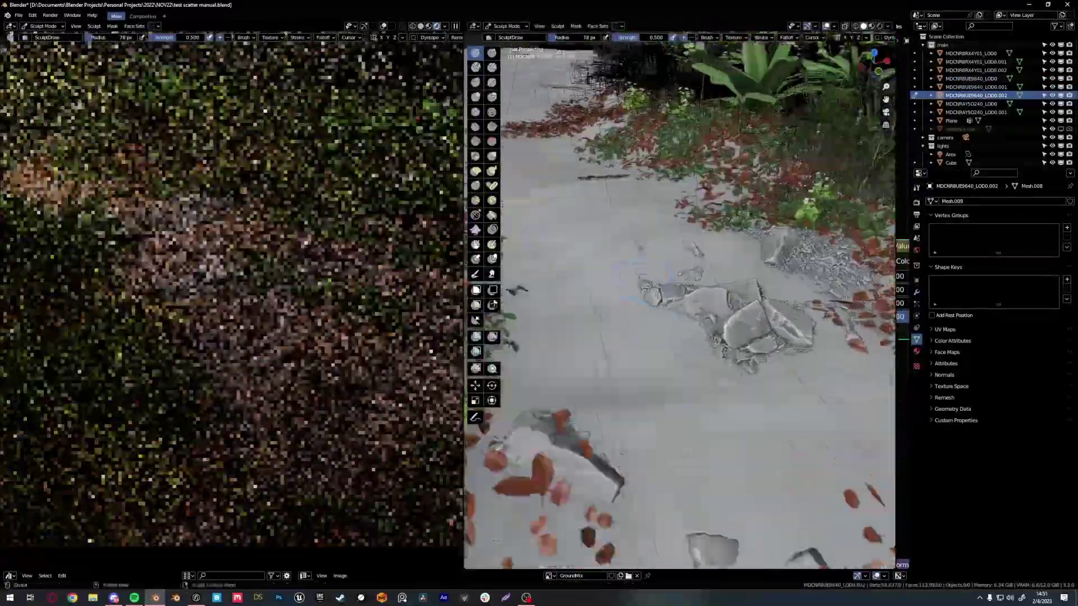
Rotate a copy of the MDCNRBUE9640 ground mesh to fit beside the existing gravel on the path.
{"action": "middle_click_drag", "start_coordinate": [680, 303], "coordinate": [634, 306]}
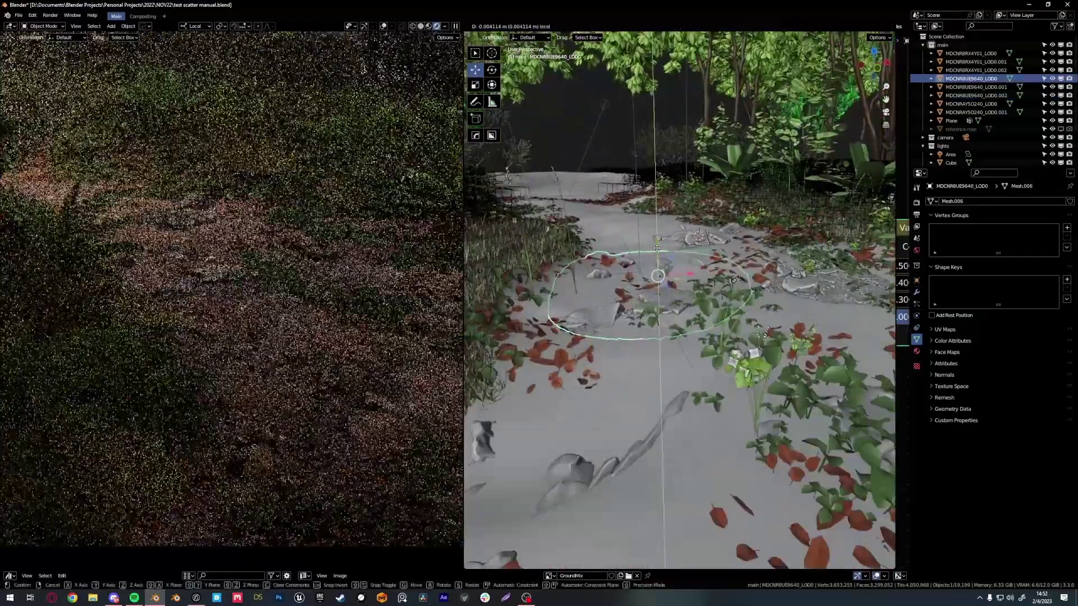
{"action": "key", "text": "r"}
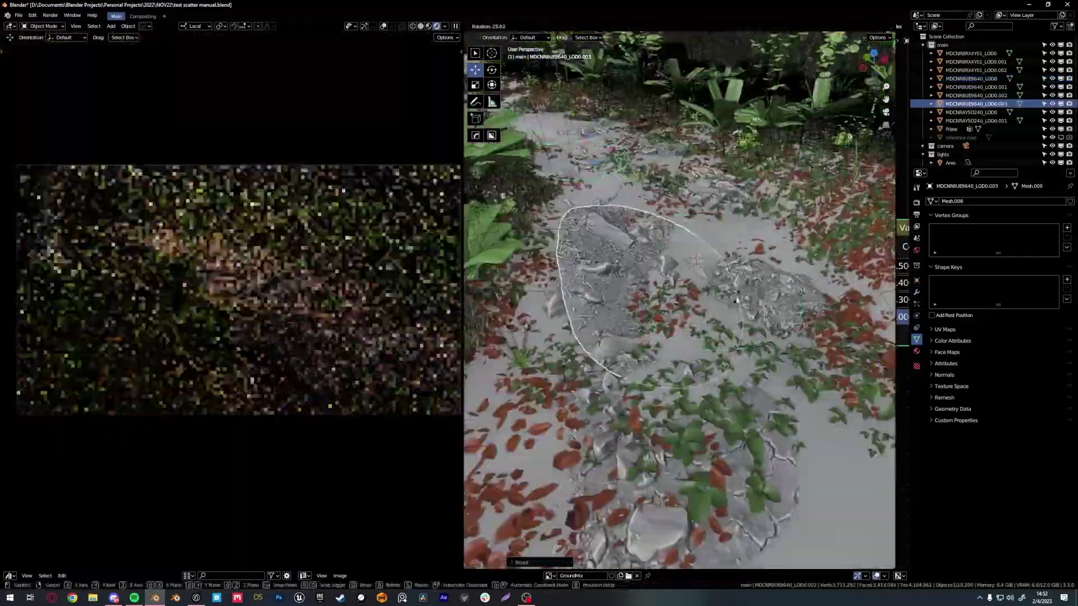
{"action": "left_click", "coordinate": [660, 258]}
{"action": "scroll", "coordinate": [679, 303], "scroll_direction": "up", "scroll_amount": 5}
{"action": "scroll", "coordinate": [679, 303], "scroll_direction": "down", "scroll_amount": 5}
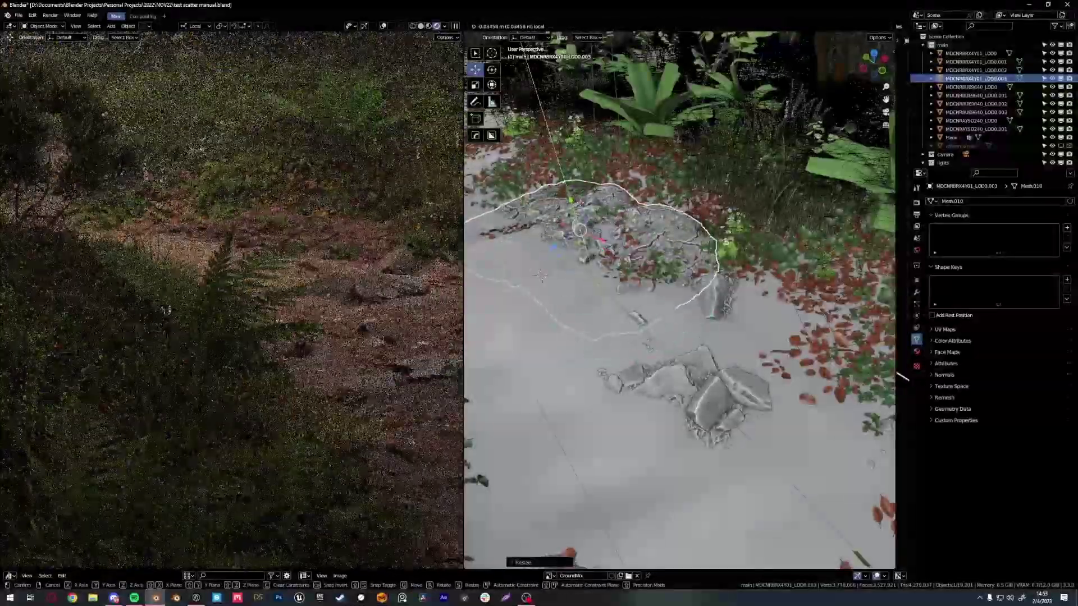
Sink another MDCNRBRX4Y01 ground copy into the path along its local axis and save the file.
{"action": "left_click", "coordinate": [694, 386]}
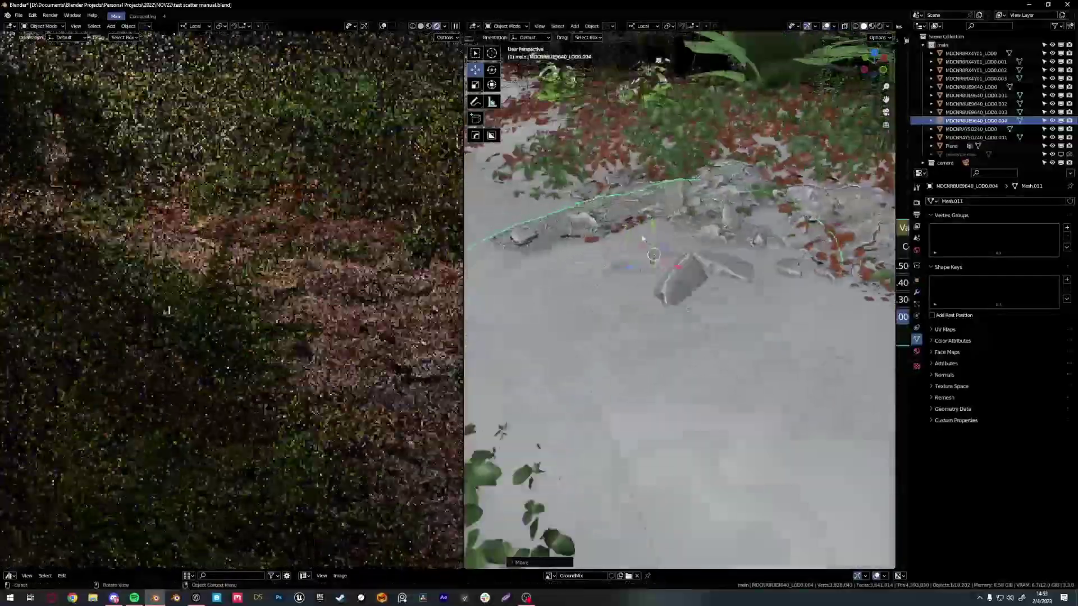
{"action": "key", "text": "ctrl+Tab"}
{"action": "key", "text": "ctrl+s"}
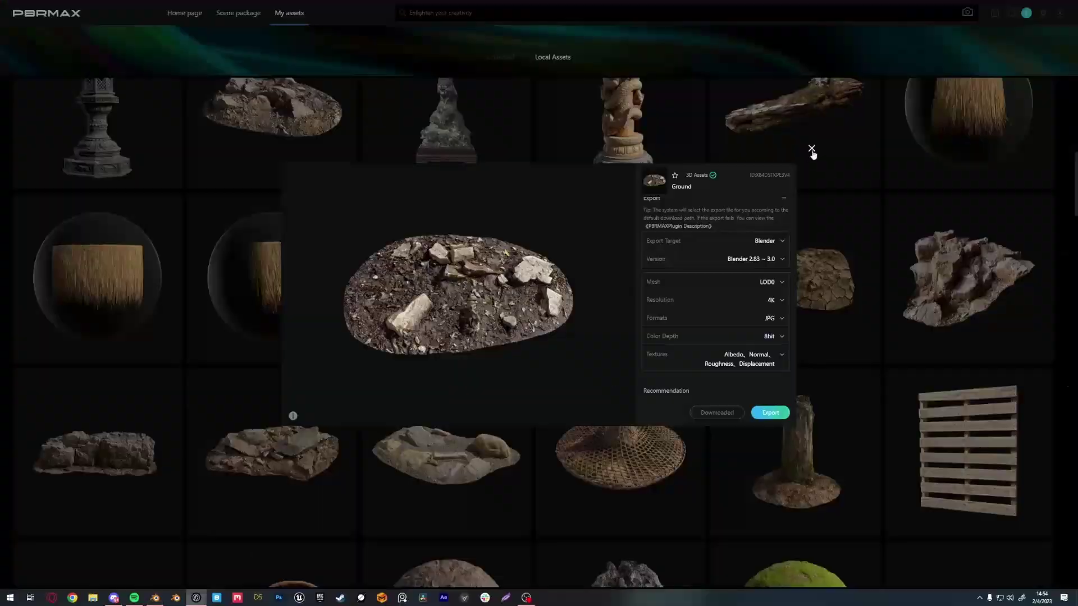
In PBRMAX, close the Ground asset, open the scan with two twisted branches and set its export to the LOD0 mesh.
{"action": "left_click", "coordinate": [811, 149]}
{"action": "scroll", "coordinate": [656, 373], "scroll_direction": "down", "scroll_amount": 15}
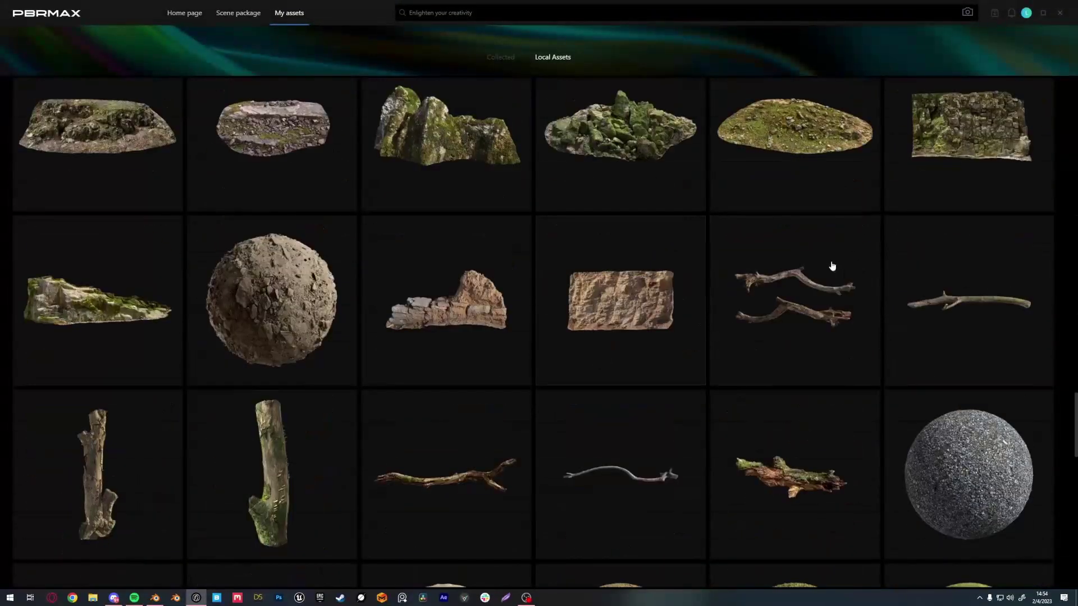
{"action": "left_click", "coordinate": [832, 281]}
{"action": "left_click", "coordinate": [769, 263]}
{"action": "left_click", "coordinate": [767, 351]}
{"action": "left_click", "coordinate": [767, 368]}
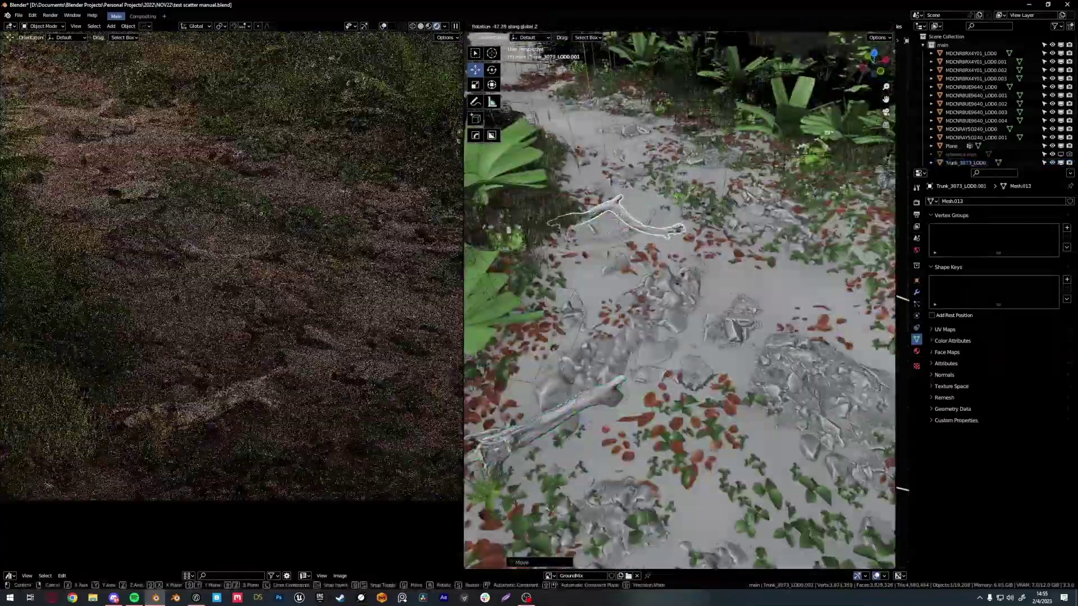
In Blender, snap the duplicated branch to the 3D cursor farther up the path.
{"action": "key", "text": "shift+s"}
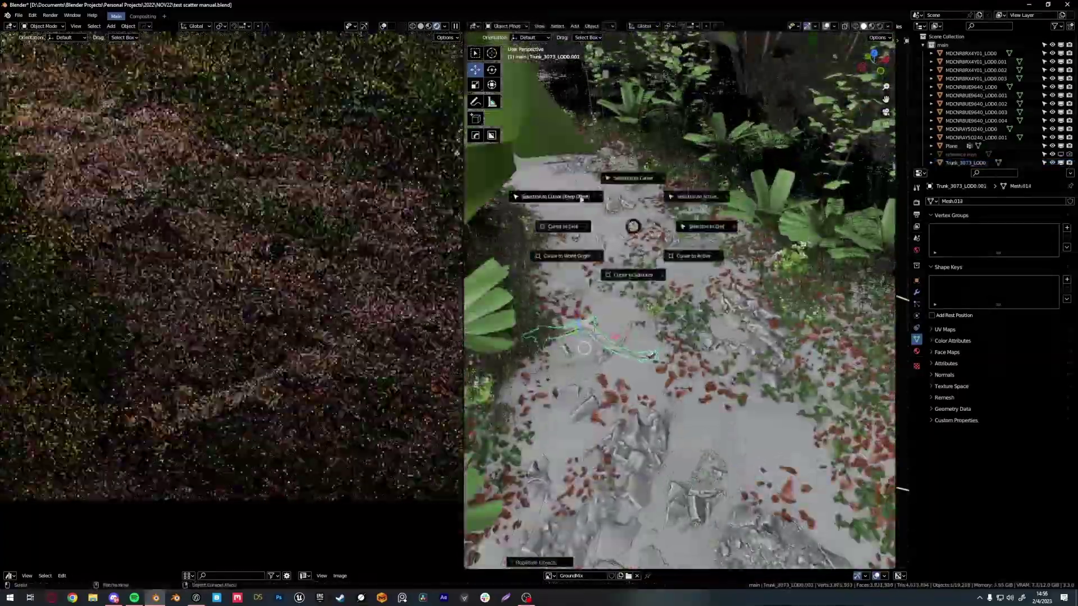